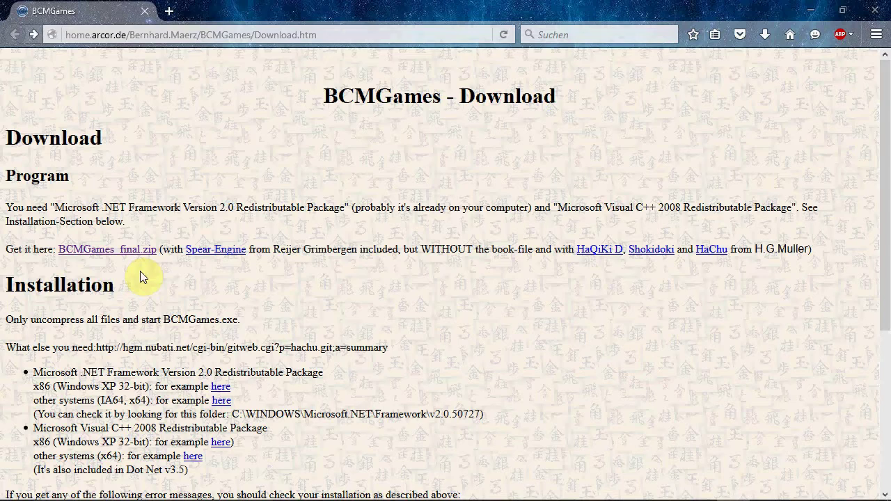
- Download BCMGames_final.zip through the program link on the BCMGames page and save the file
left_click(126, 251)
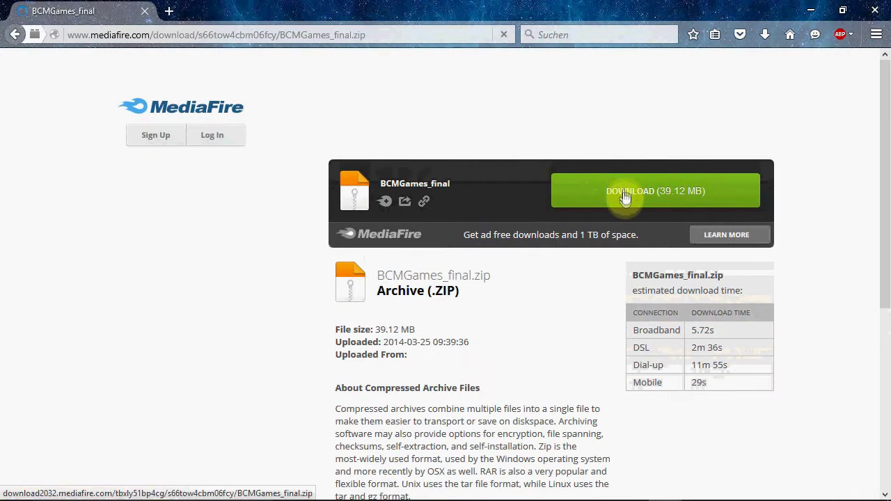
left_click(625, 197)
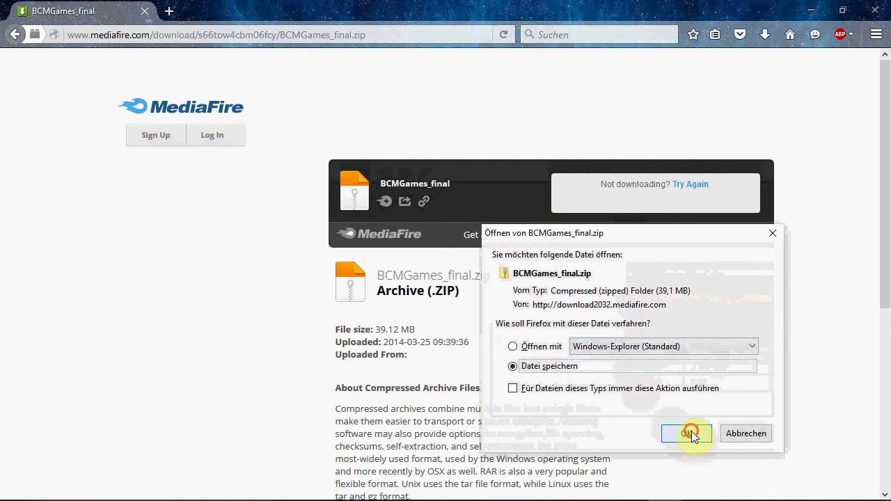
left_click(690, 433)
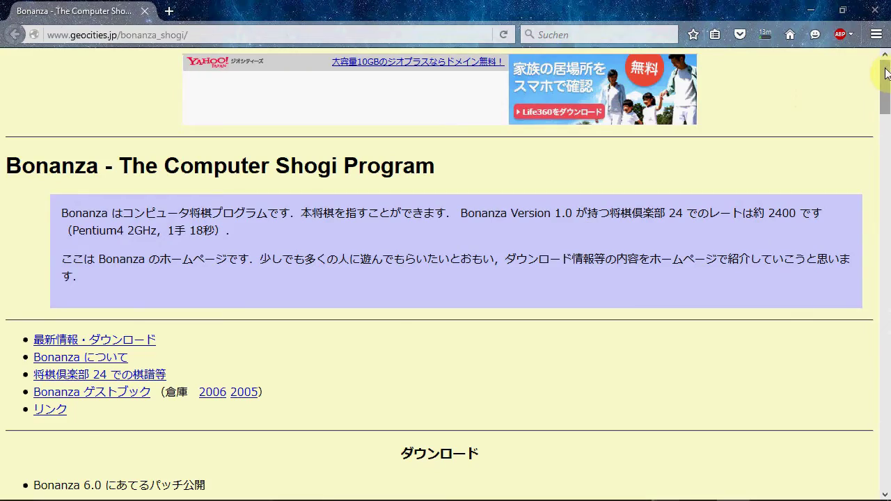
- Download bonanza_v6.0.zip from the Bonanza 6.0 entry on the Bonanza page and save the file
left_click_drag(886, 74, 884, 116)
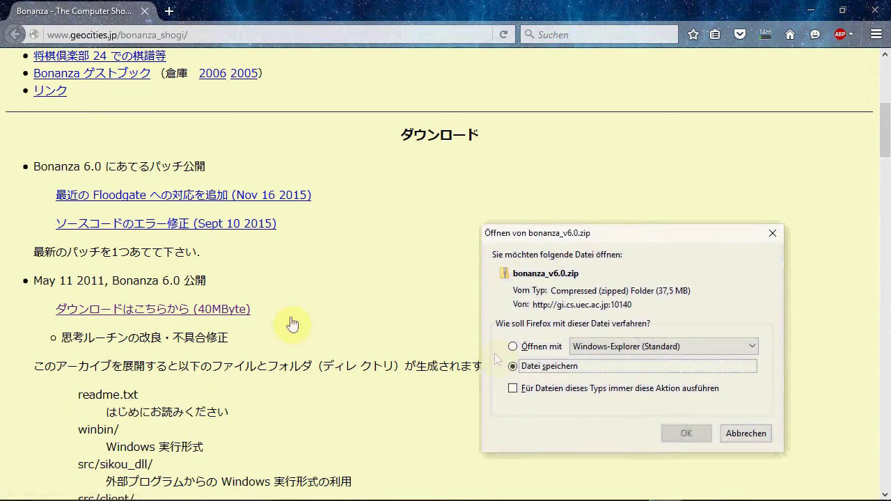
left_click(686, 433)
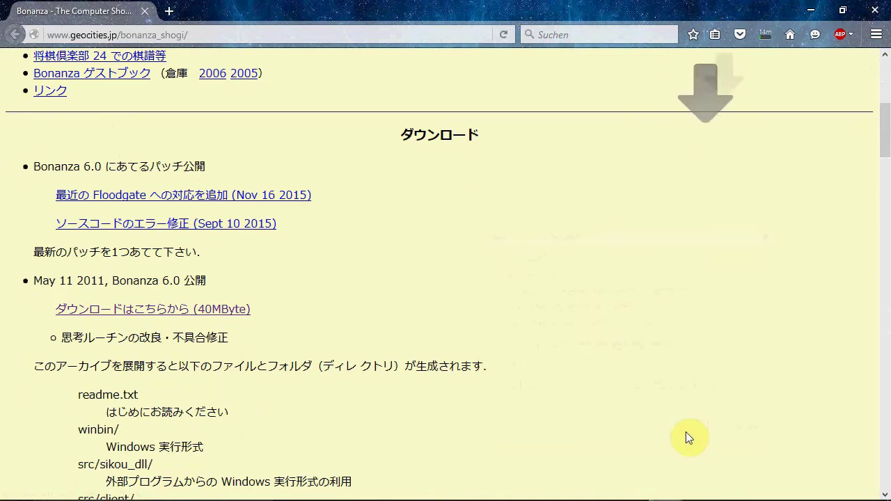
- Download u2b.zip from the USI-Bonanza protocol converter section of the shogi_depot page and save it
key("alt+Left")
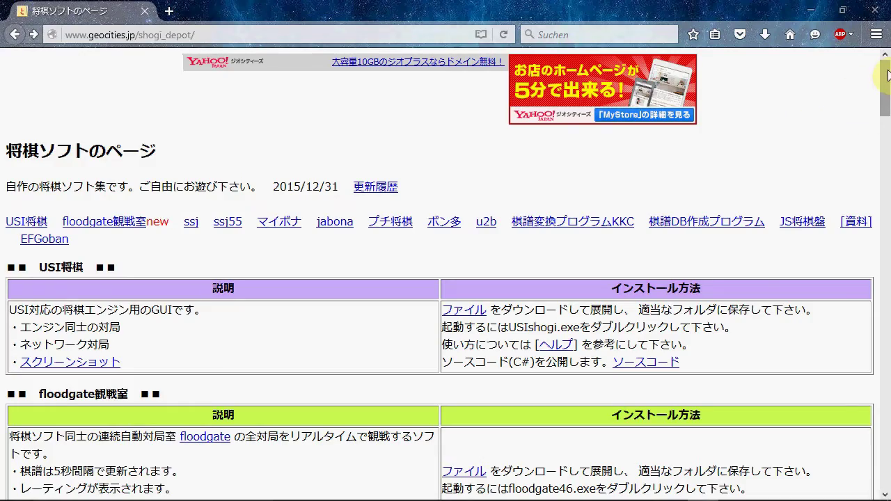
left_click_drag(885, 87, 883, 318)
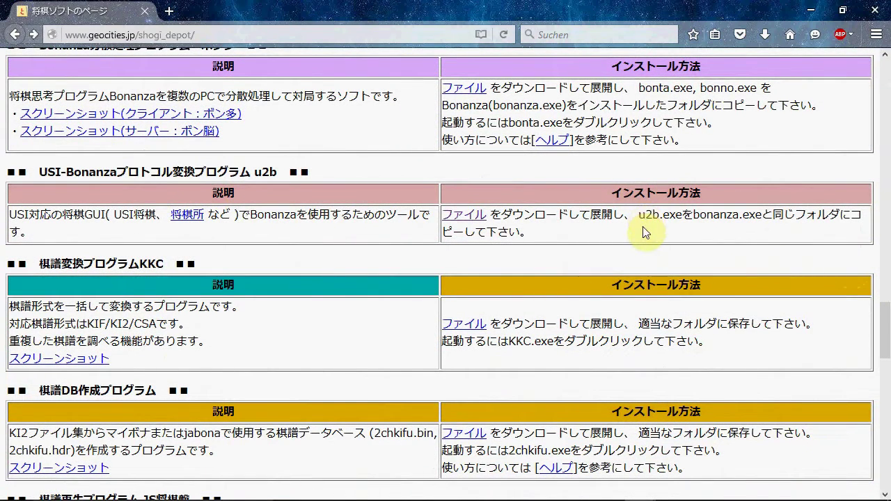
left_click_drag(636, 217, 677, 238)
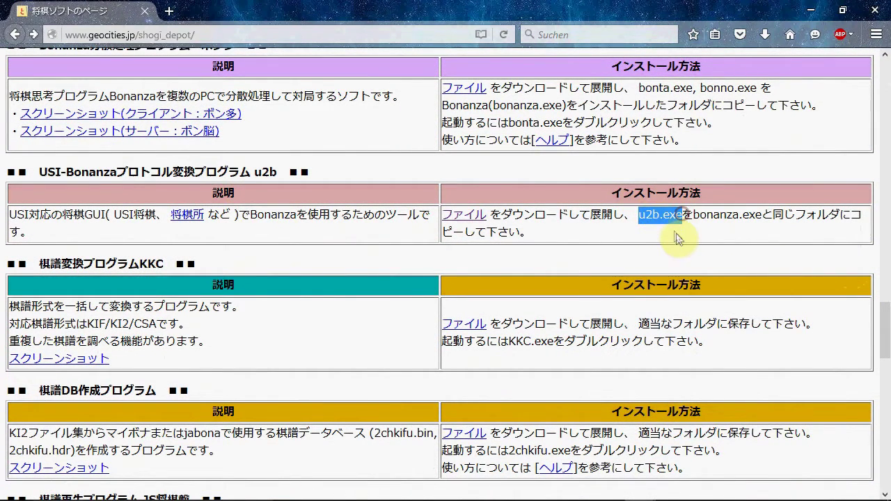
left_click(463, 219)
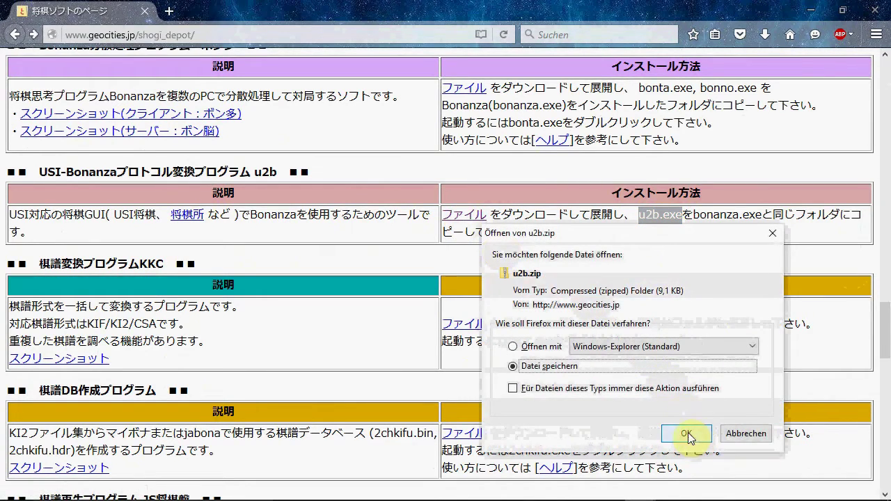
left_click(687, 433)
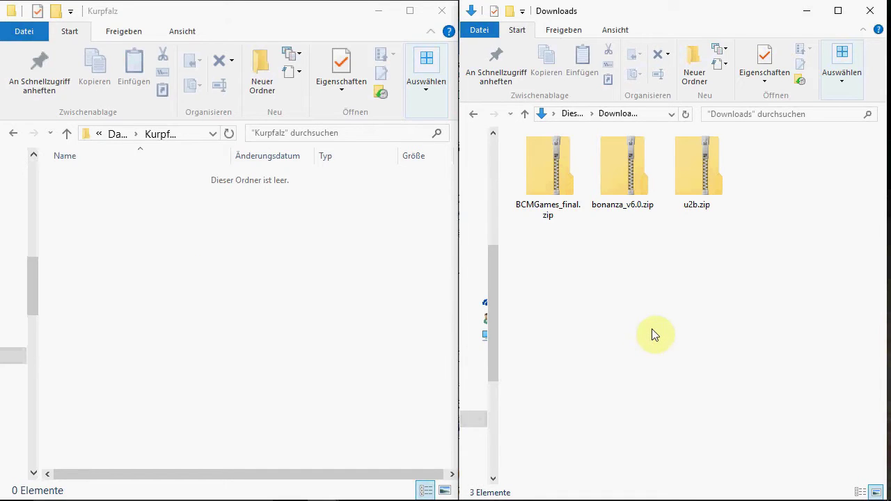
- Extract the BCMGames folder from BCMGames_final.zip into the Kurpfalz folder
double_click(555, 174)
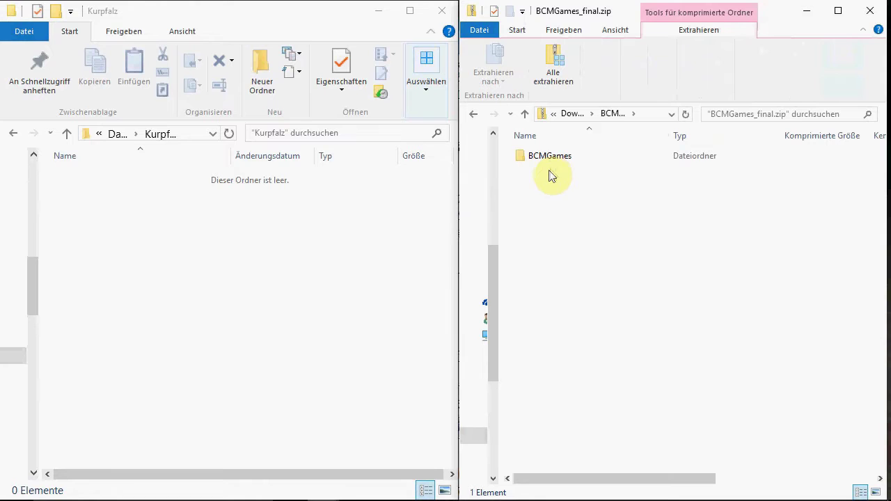
left_click(545, 157)
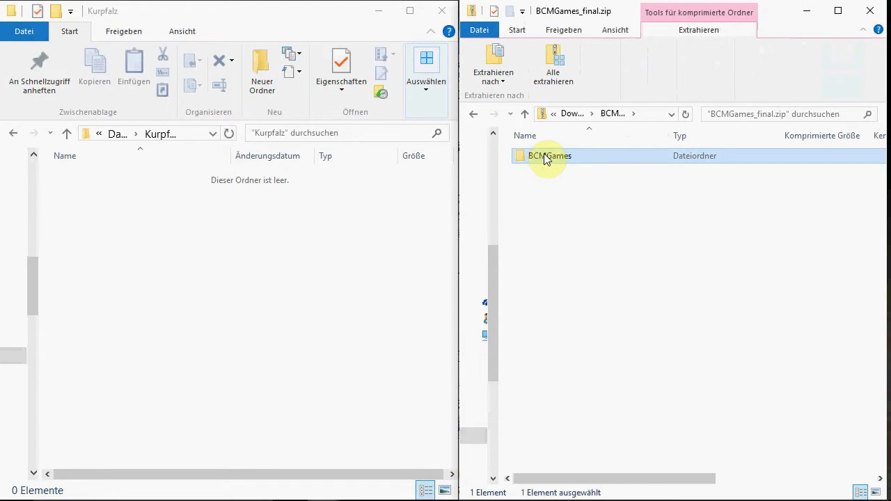
left_click_drag(546, 159, 96, 234)
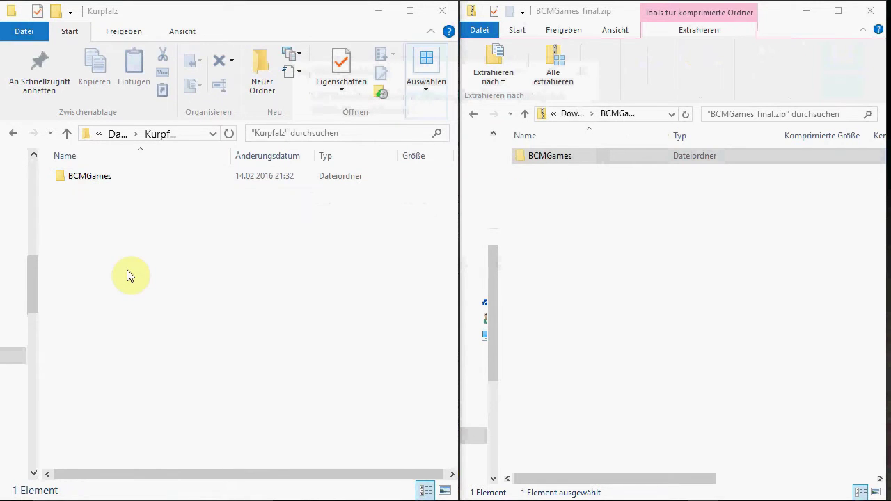
- Extract the bonanza_v6.0 folder from bonanza_v6.0.zip into the USI subfolder of BCMGames
double_click(92, 179)
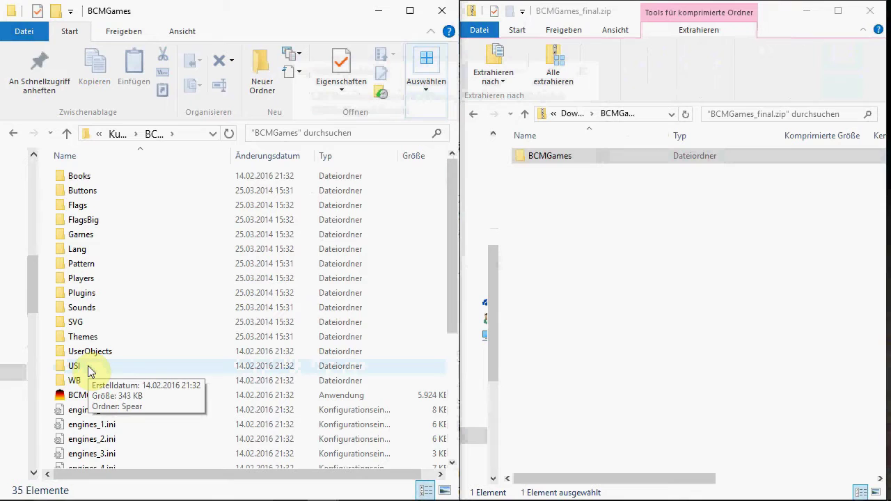
double_click(88, 368)
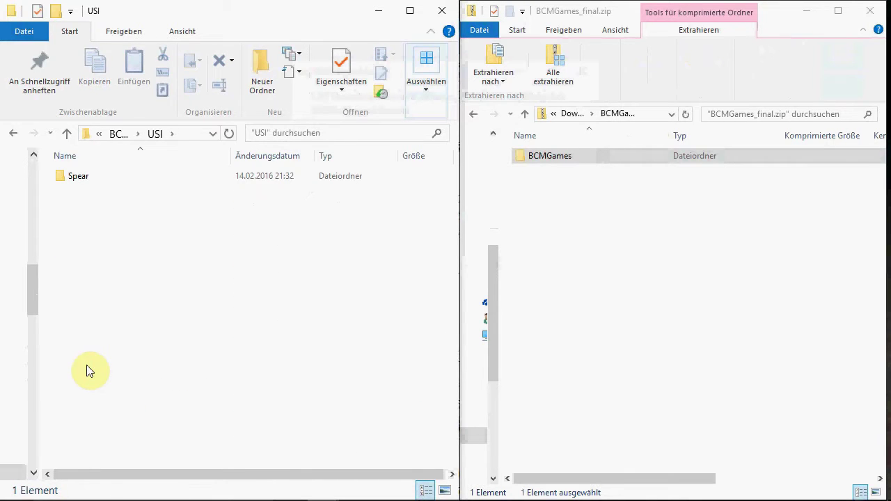
left_click(526, 120)
double_click(620, 172)
left_click_drag(542, 155, 69, 219)
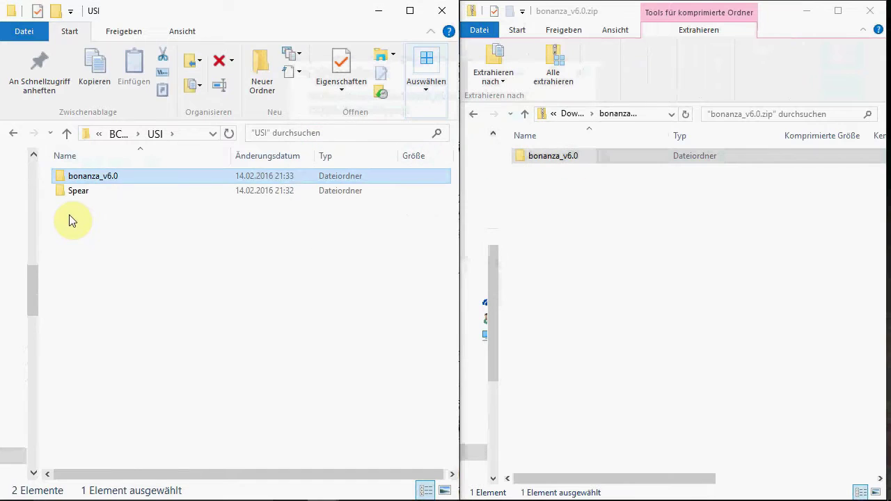
- Extract u2b.exe from u2b.zip into the winbin folder inside bonanza_v6.0
left_click(527, 112)
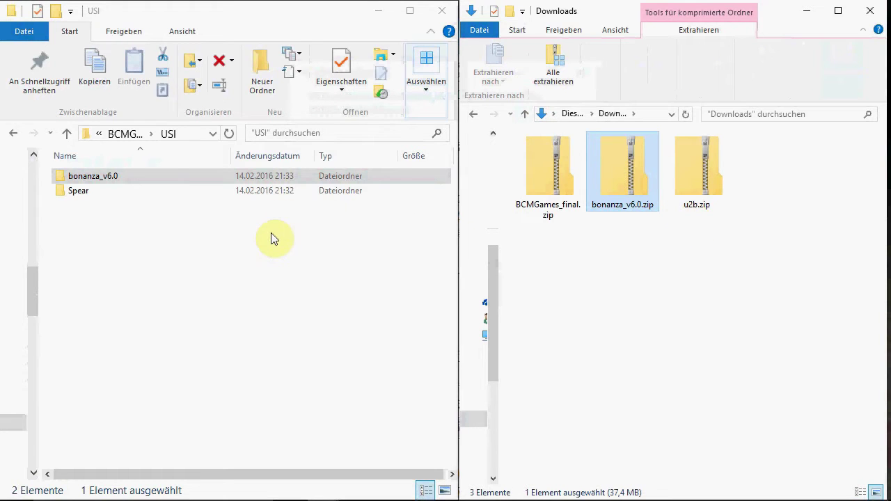
double_click(87, 179)
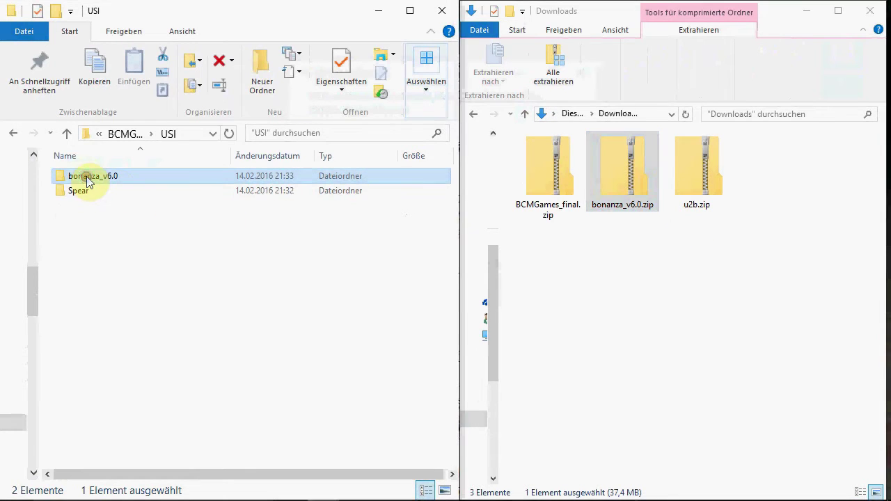
double_click(85, 194)
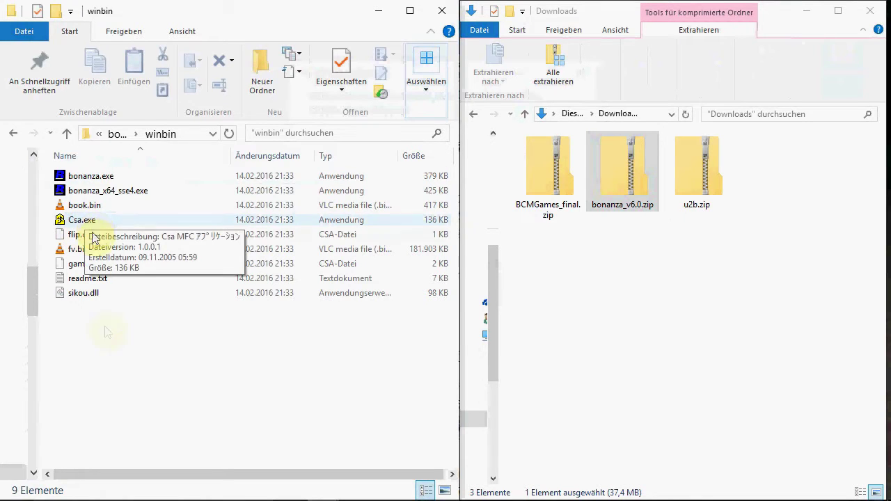
double_click(701, 168)
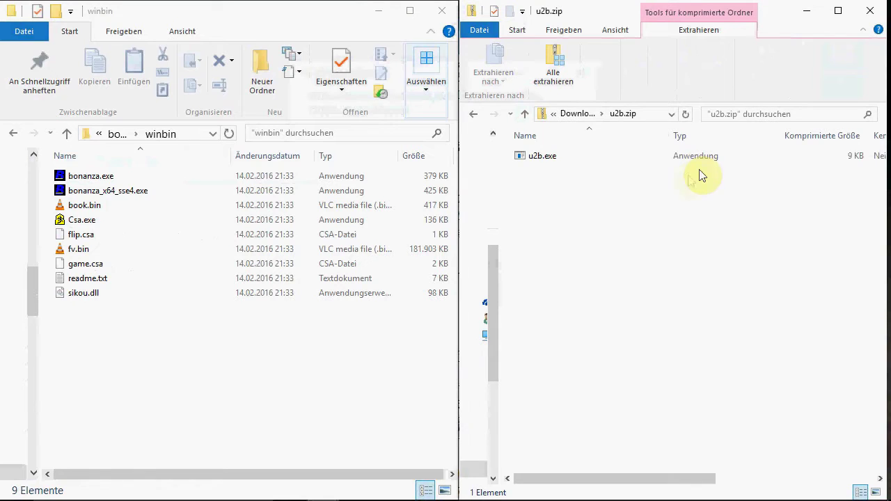
left_click_drag(538, 157, 92, 355)
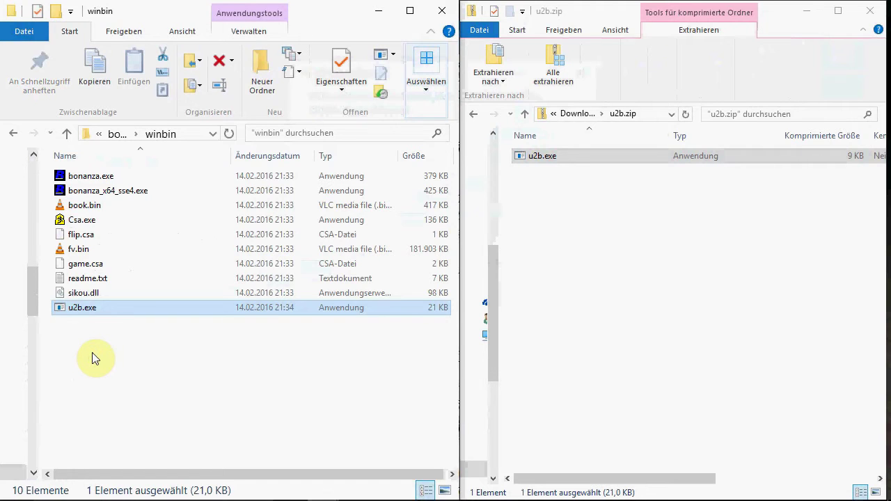
left_click(96, 358)
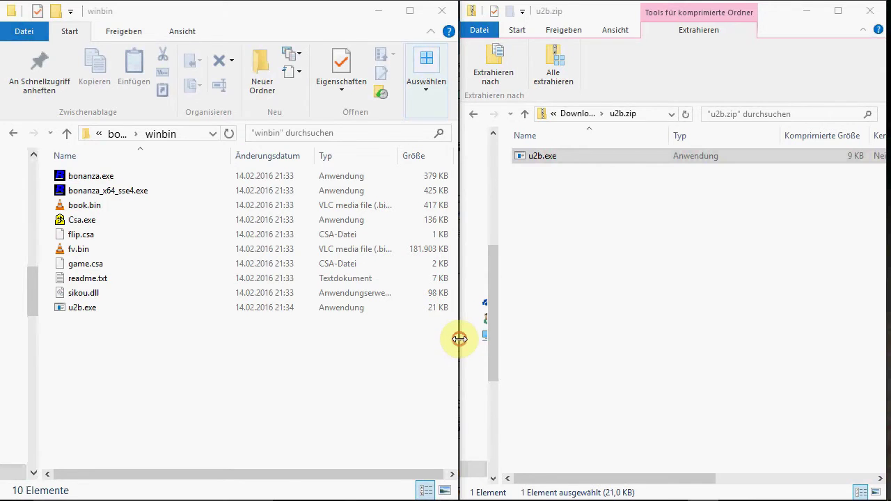
- Widen the winbin folder window and highlight the USI\bonanza_v6.0\winbin part of its full path
left_click_drag(460, 338, 827, 350)
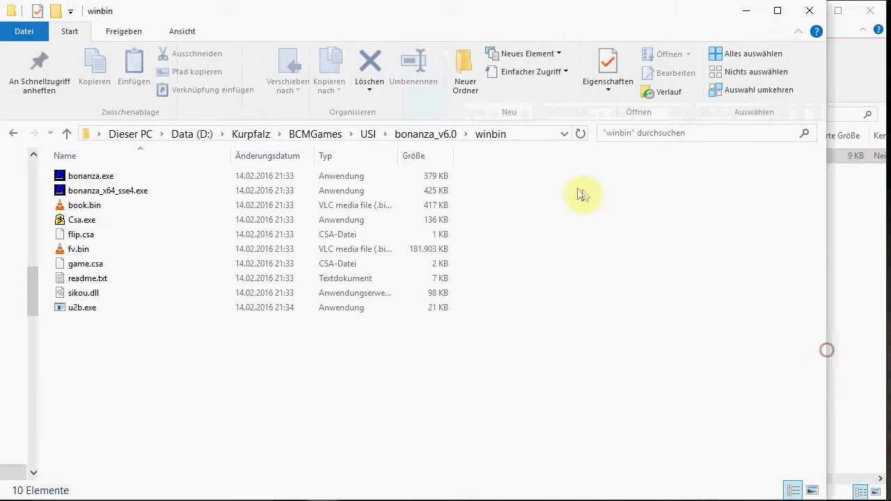
left_click(514, 131)
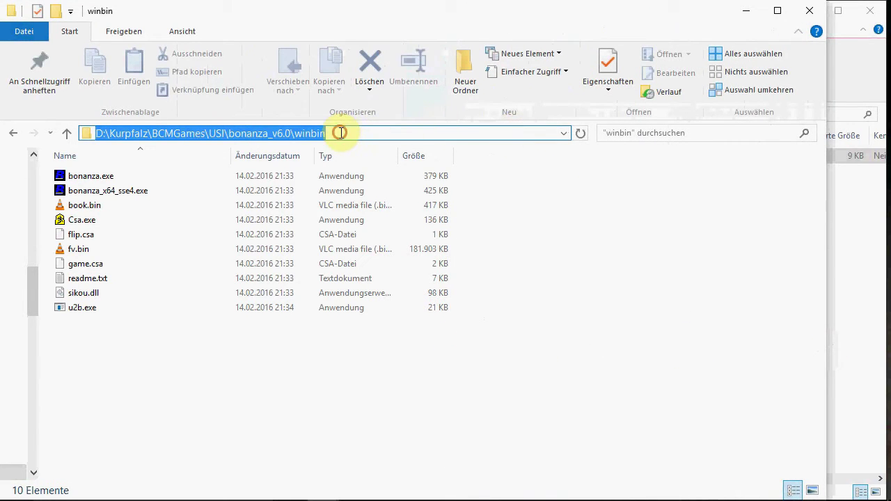
left_click_drag(340, 132, 211, 136)
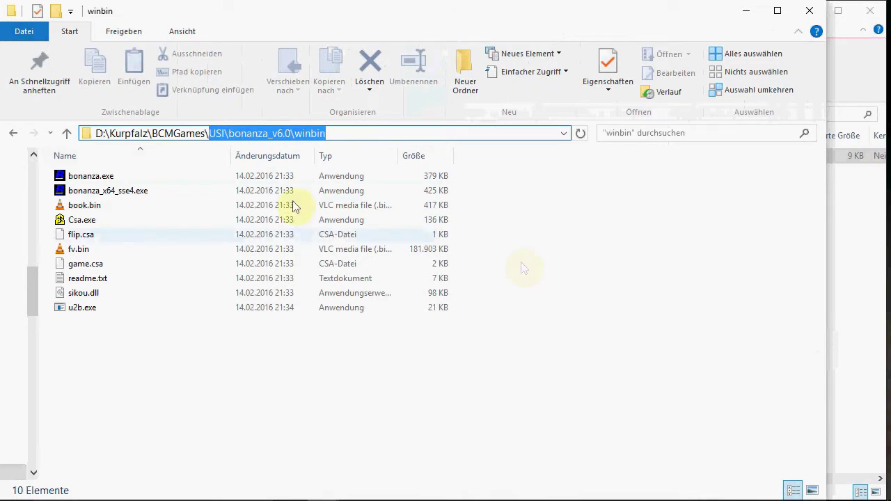
- Return to the BCMGames folder and open engines_0.ini in the text editor
left_click(69, 133)
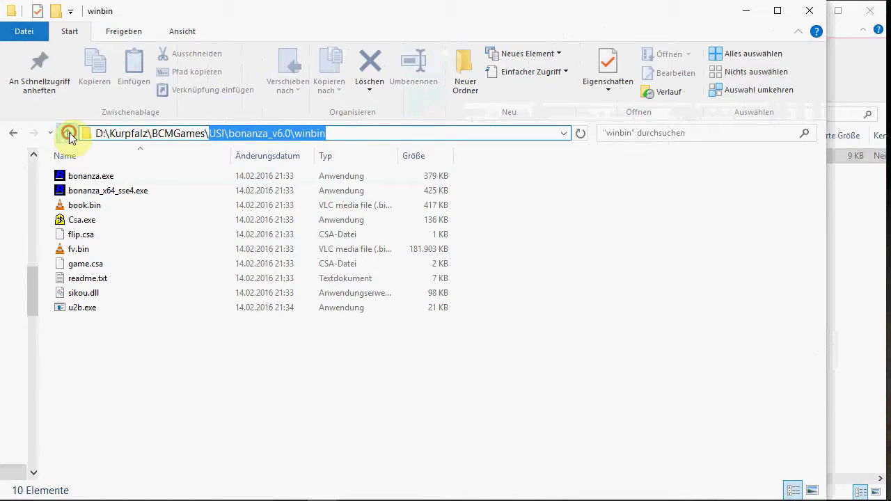
left_click(69, 133)
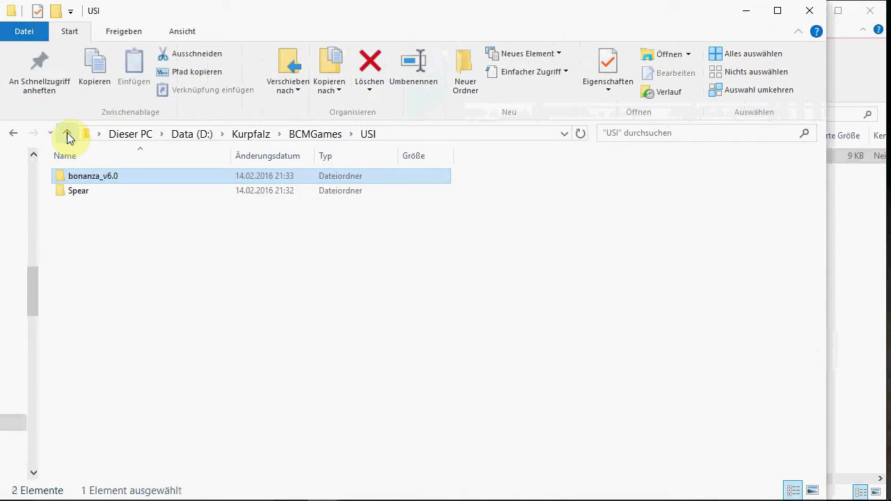
left_click(69, 133)
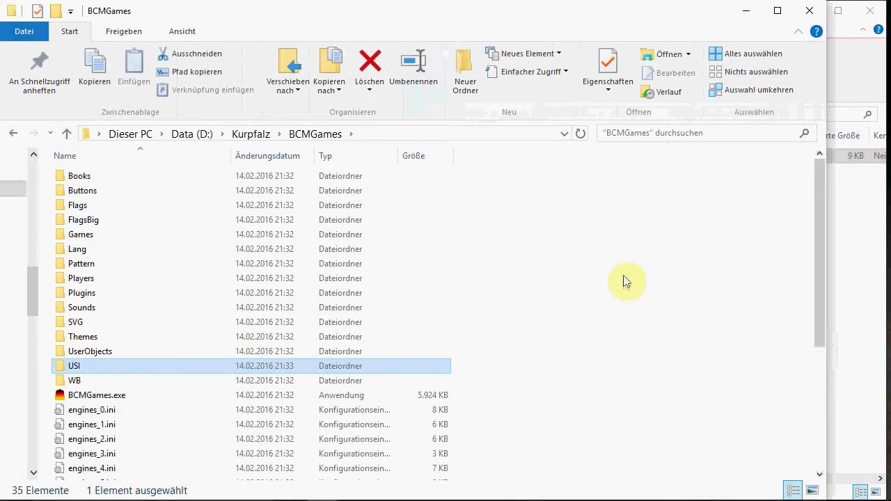
scroll(624, 274, "down", 2)
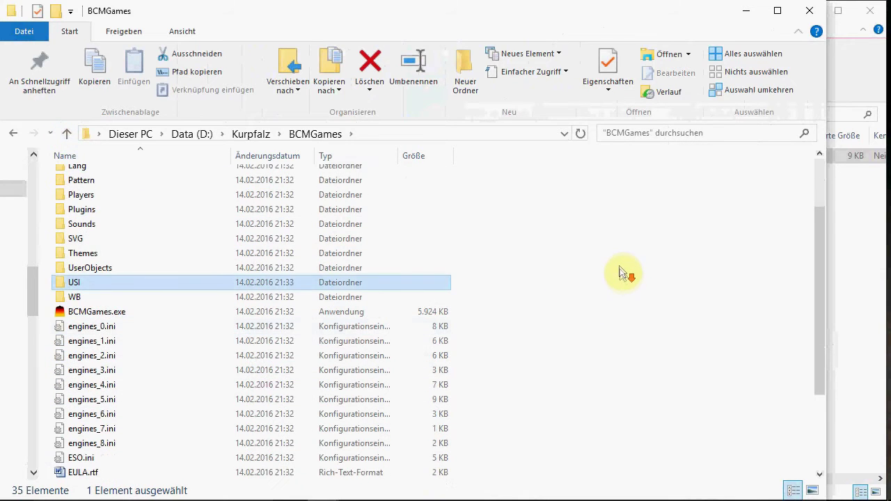
double_click(106, 328)
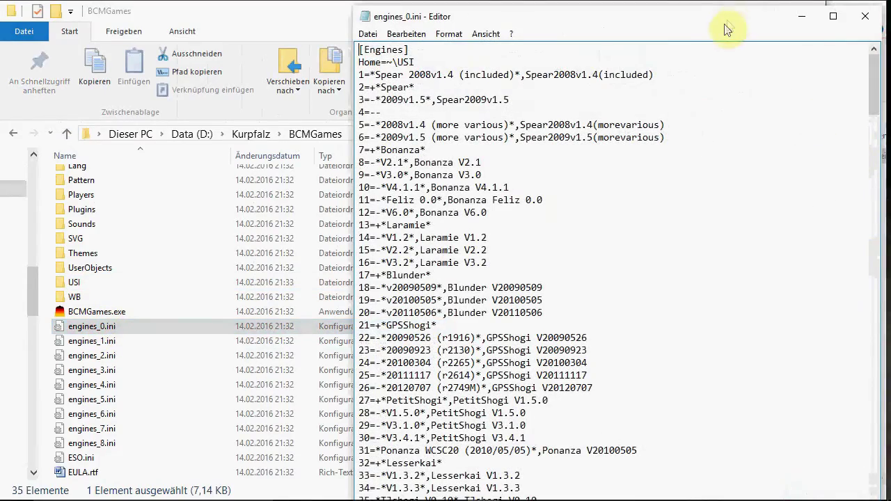
- Locate the [Engine:Bonanza V6.0] section in engines_0.ini and examine its CMD line
left_click_drag(724, 26, 546, 25)
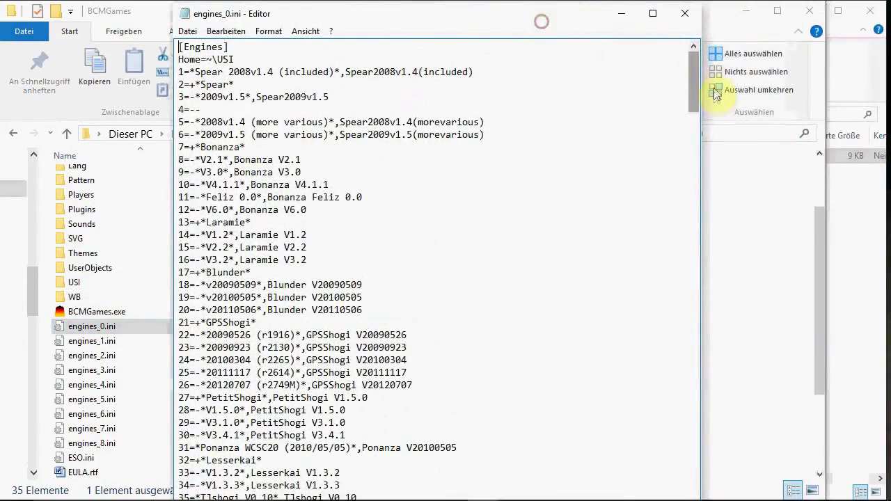
left_click_drag(695, 73, 695, 305)
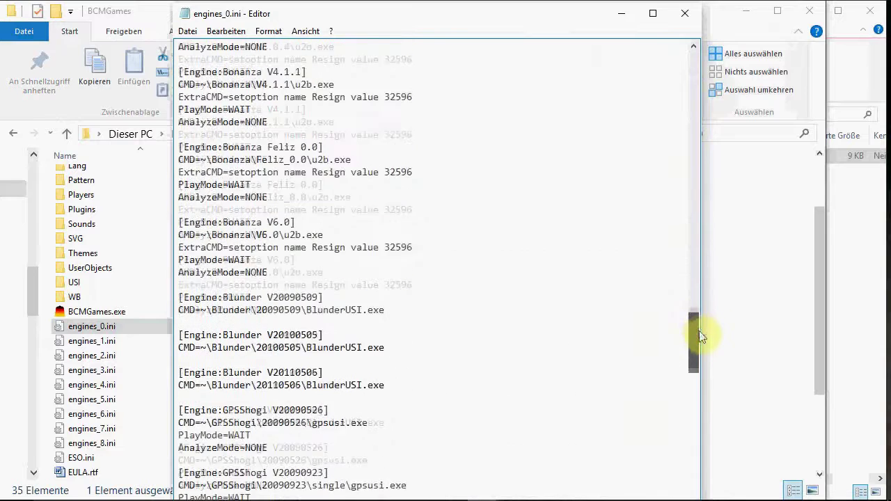
left_click_drag(700, 337, 700, 333)
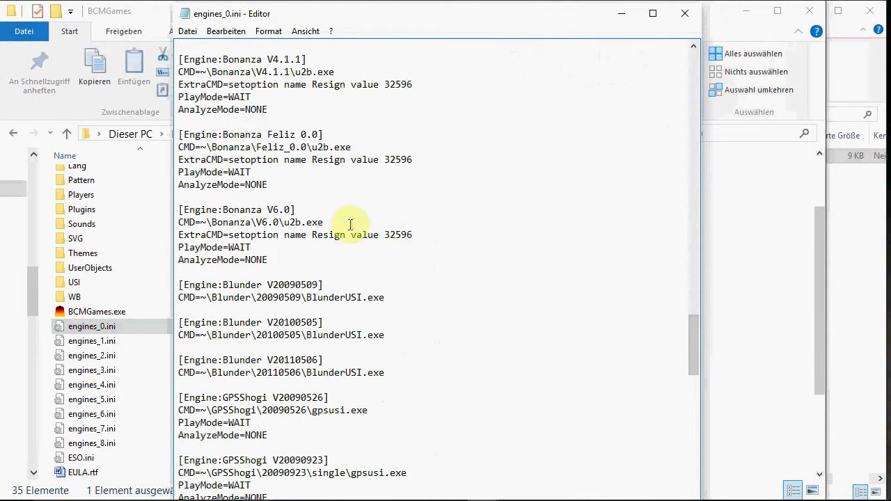
left_click_drag(351, 224, 175, 224)
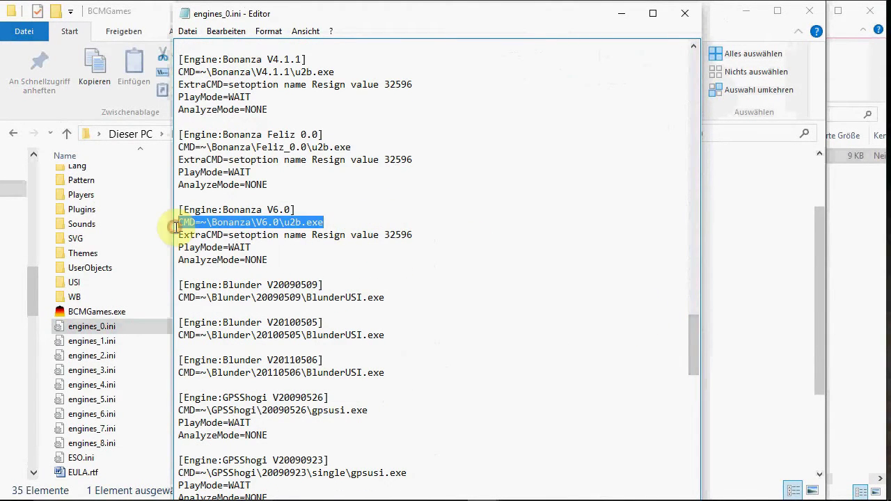
left_click(440, 278)
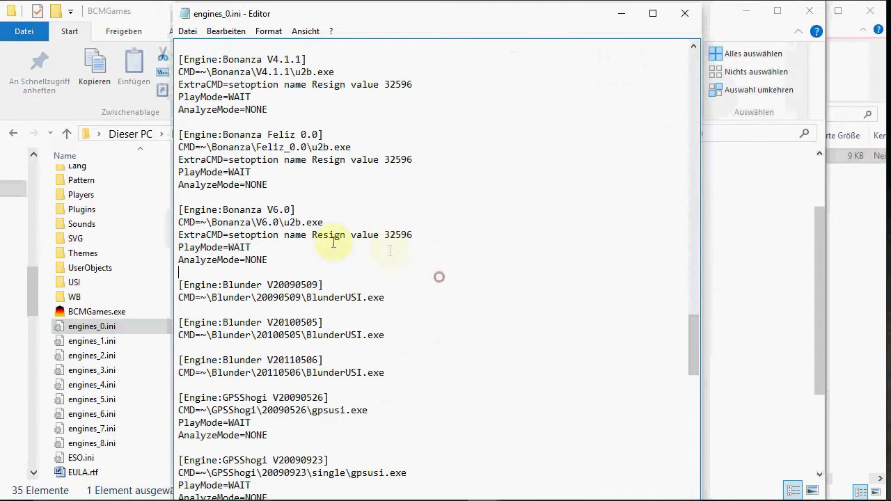
- Replace the folder path in the Bonanza V6.0 CMD line with USI\bonanza_v6.0\winbin, then save and close engines_0.ini
left_click_drag(201, 224, 279, 223)
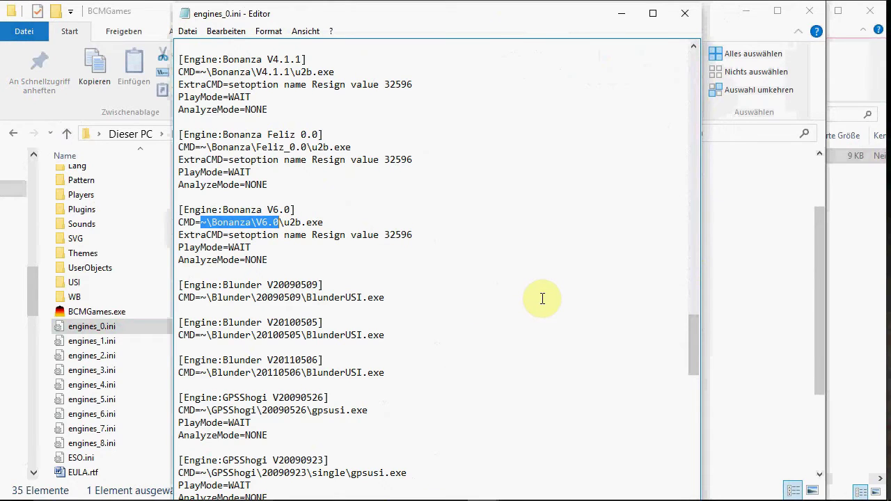
type("USI\\bonanza_v6.0\\winbin")
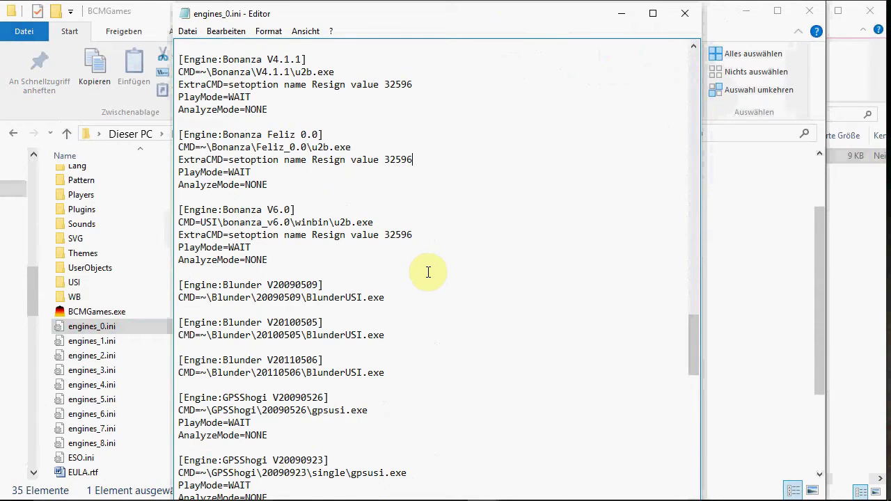
left_click(186, 31)
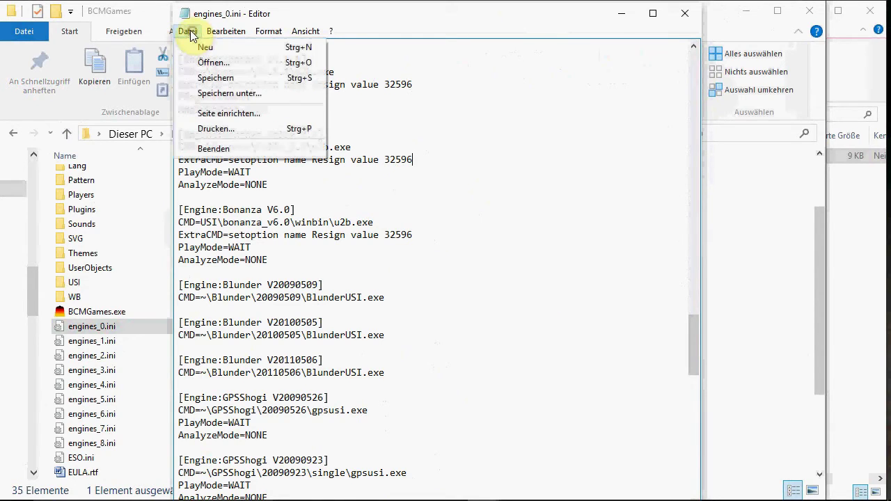
left_click(226, 81)
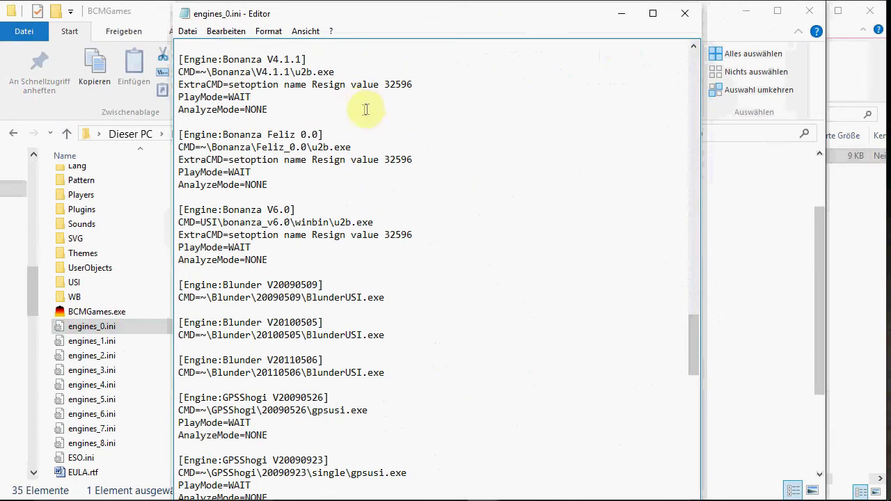
left_click(686, 14)
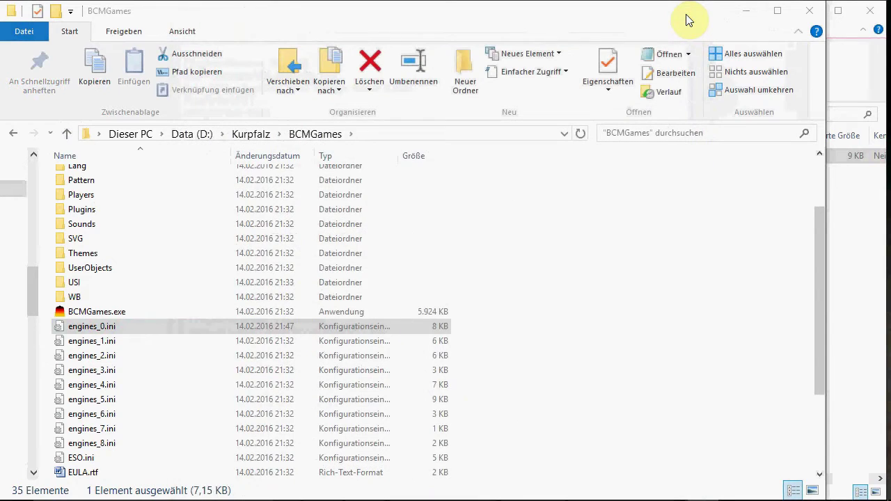
- Launch BCMGames.exe and, in its common options, enable Full Menu/Options and select all file extensions
left_click(195, 313)
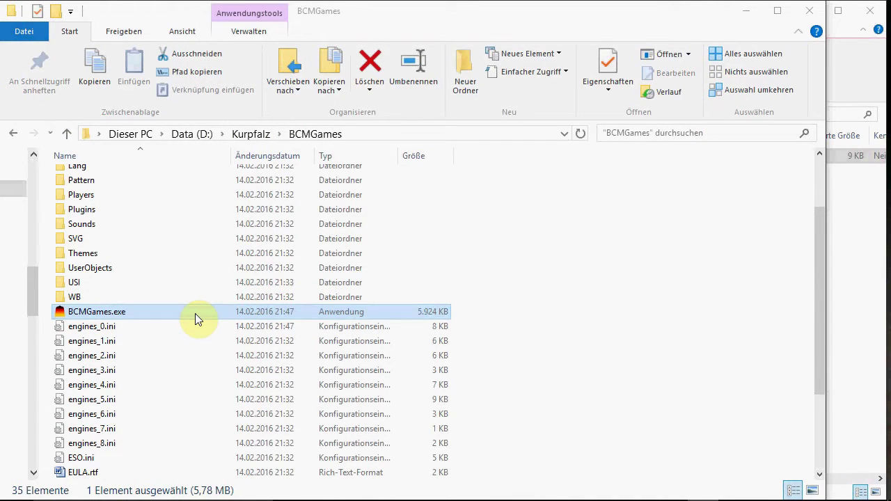
double_click(195, 313)
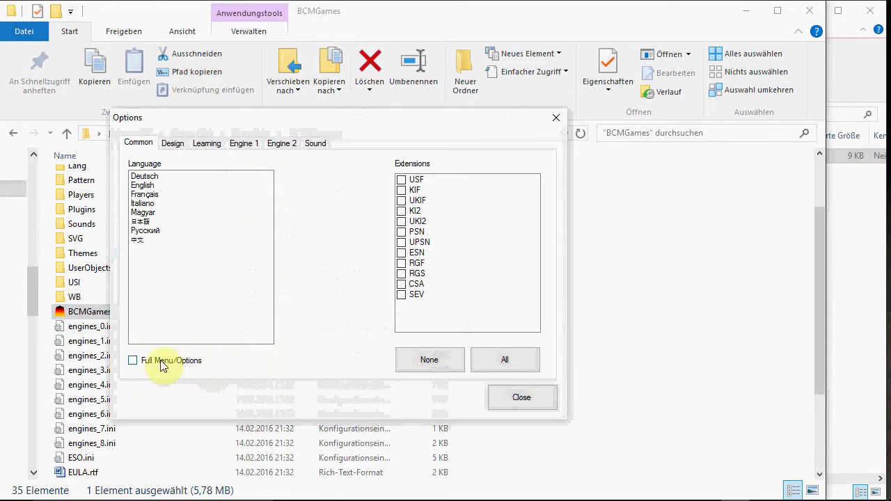
left_click(133, 361)
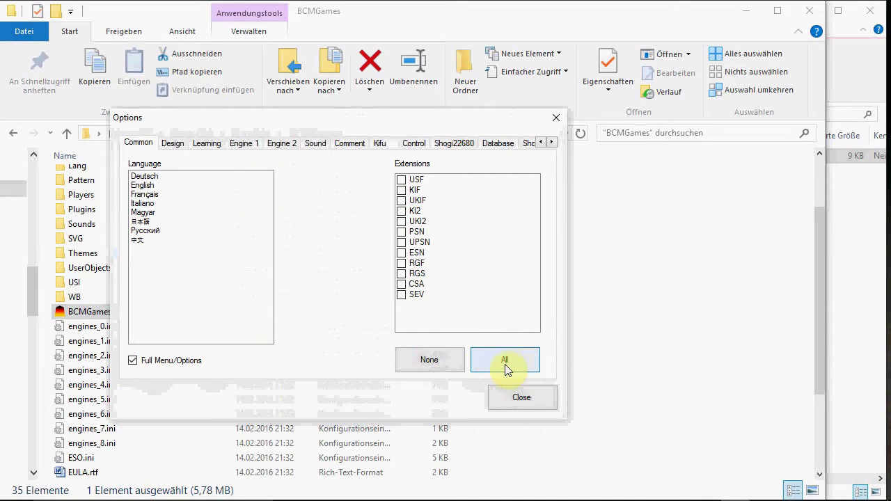
left_click(504, 357)
- Set the Initialize game design option to Without and close the options
left_click(175, 150)
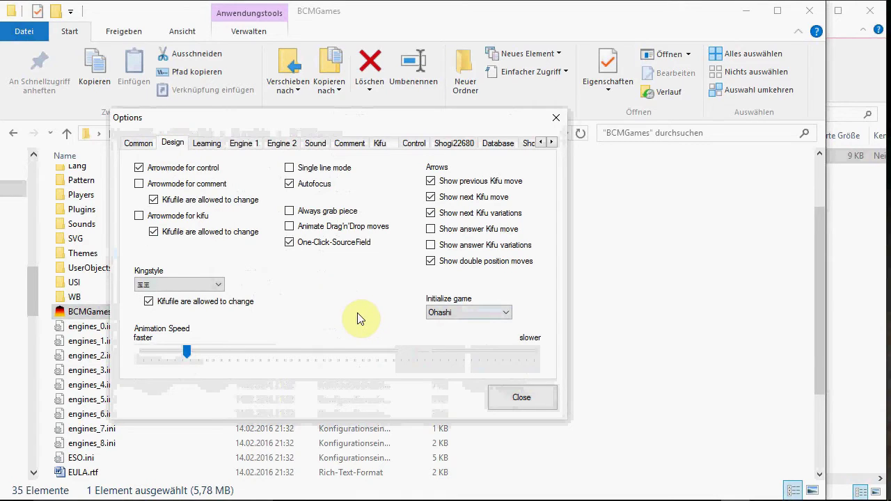
left_click(507, 315)
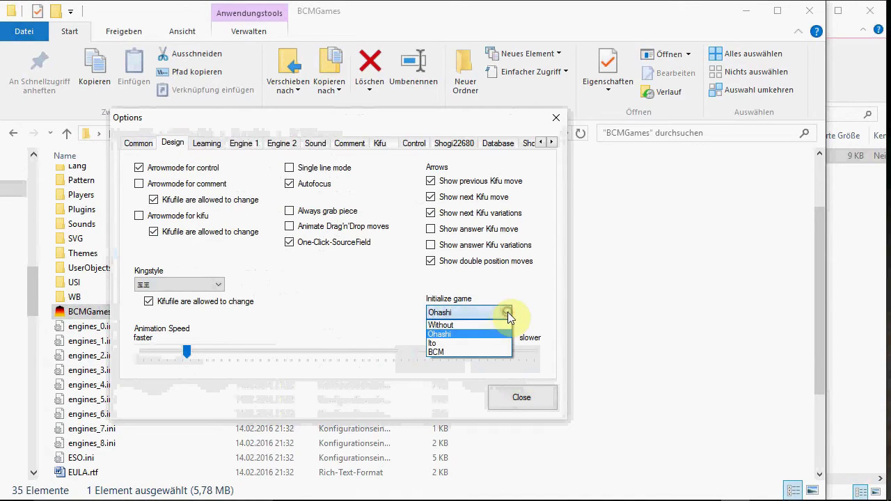
left_click(468, 328)
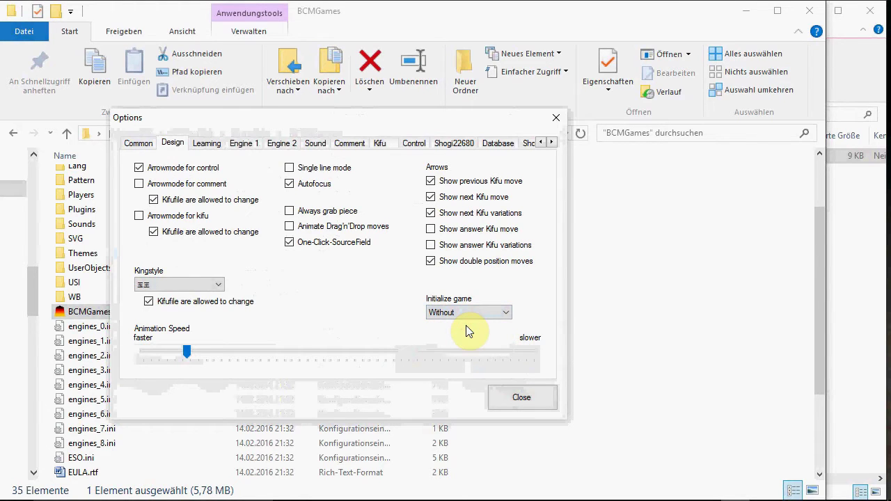
left_click(524, 397)
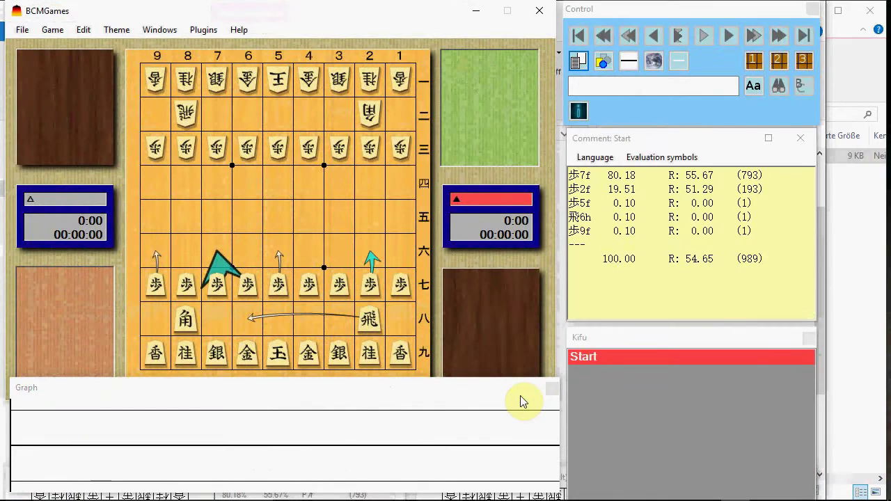
- Start an even game in playing mode with Human as Black and Bonanza/V6.0 on Engine 1 as White
left_click(53, 30)
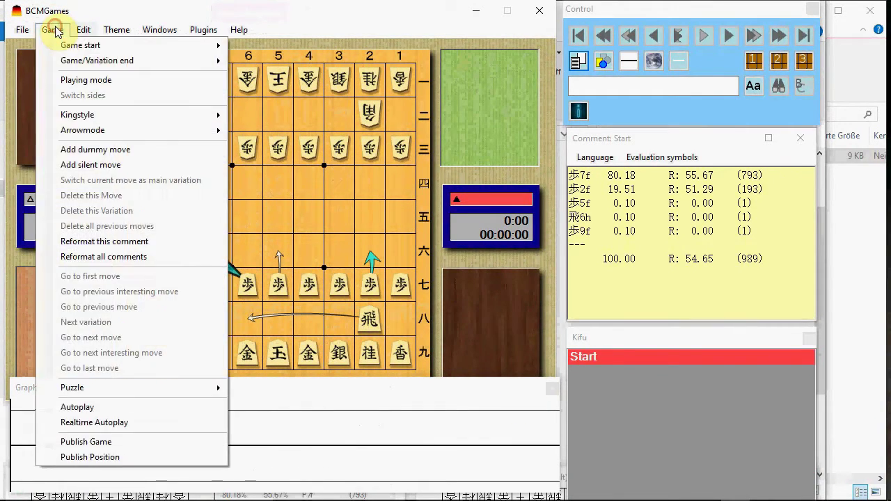
left_click(117, 84)
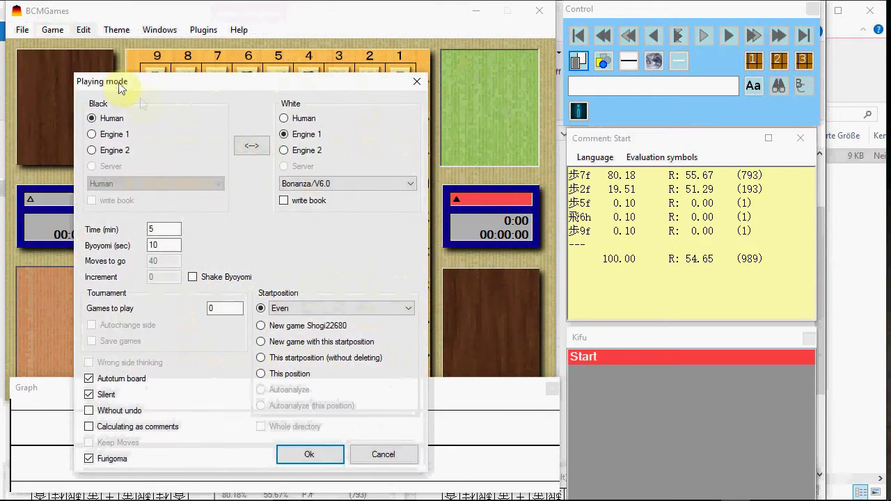
left_click(307, 186)
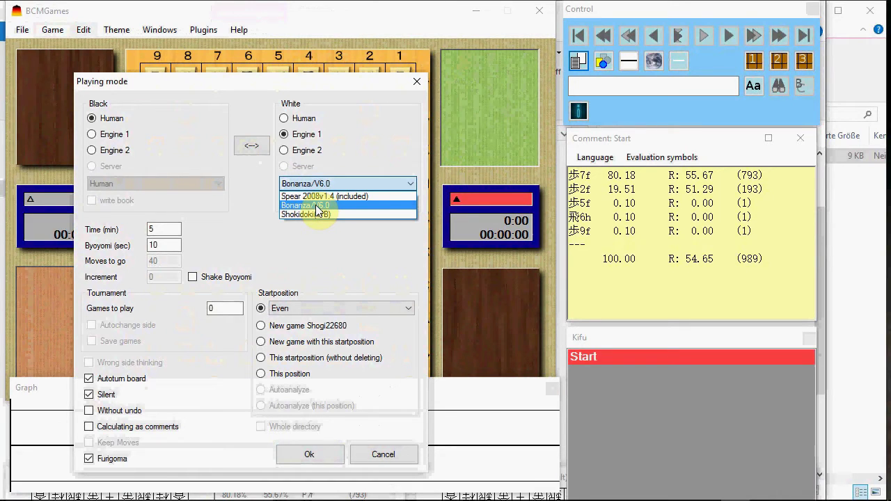
left_click(317, 206)
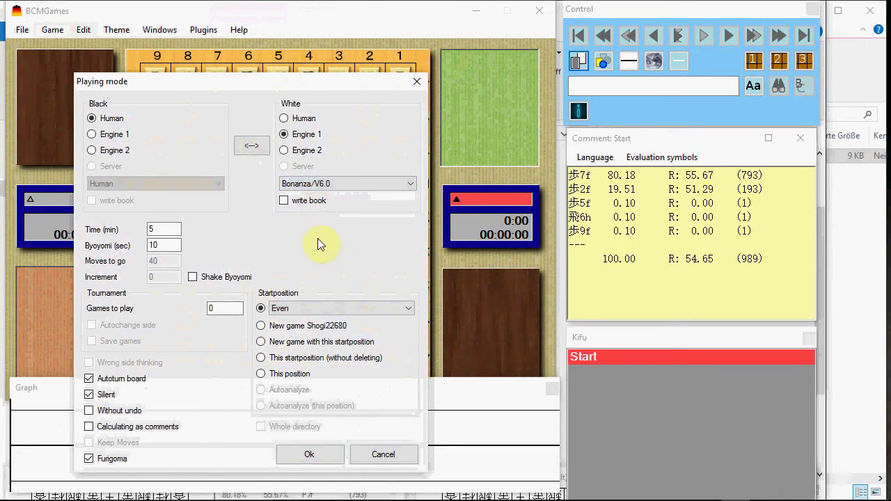
left_click(306, 453)
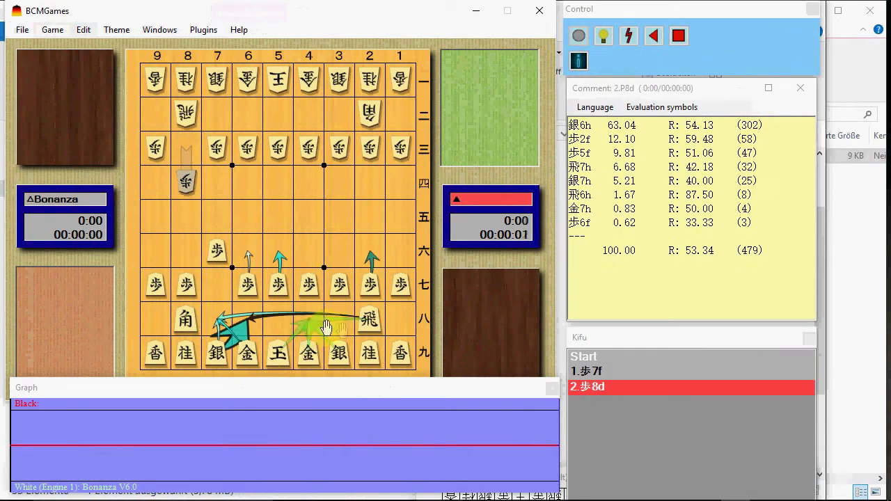
- Play Black's moves against Bonanza: the pawn to 2f and the bishop to 7g
left_click(371, 288)
left_click(371, 289)
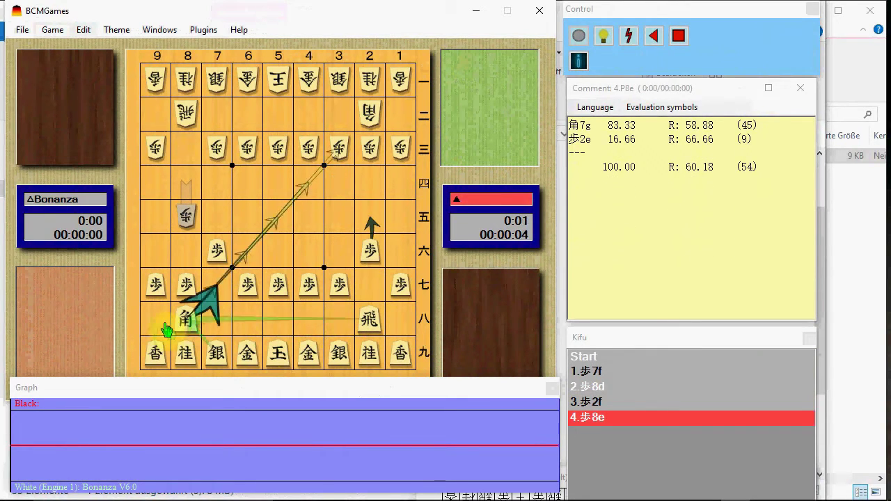
left_click(186, 319)
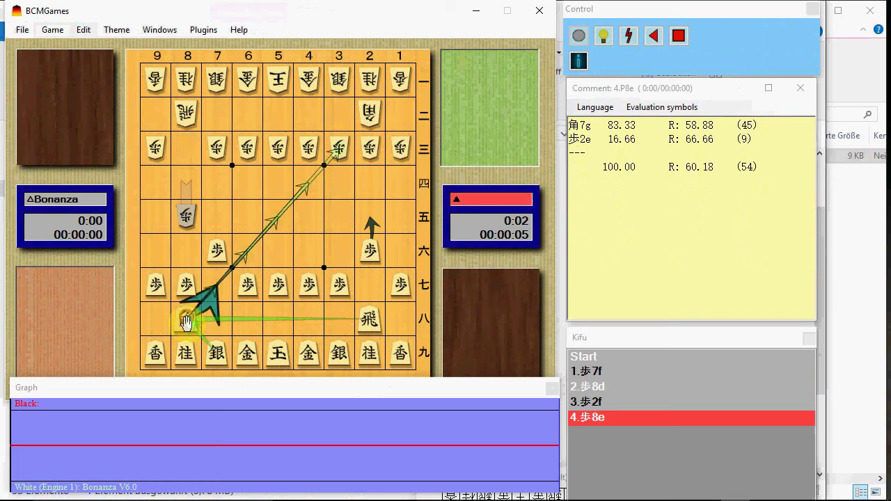
left_click(217, 285)
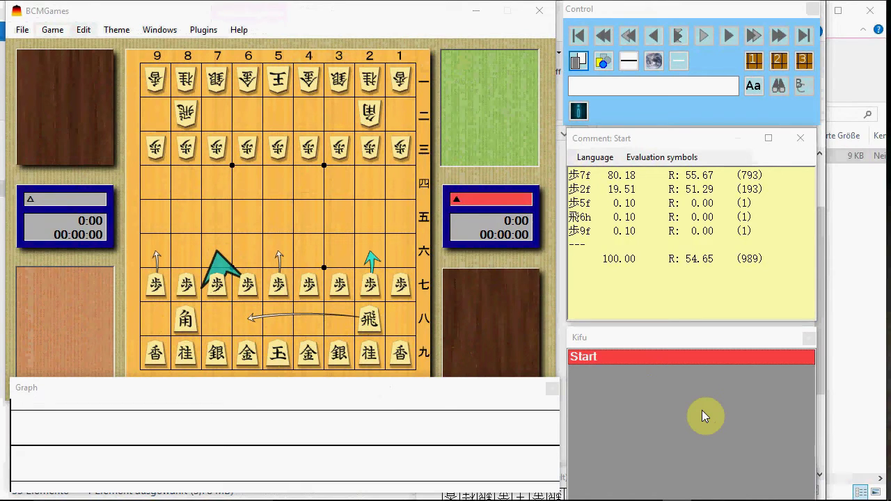
left_click(26, 33)
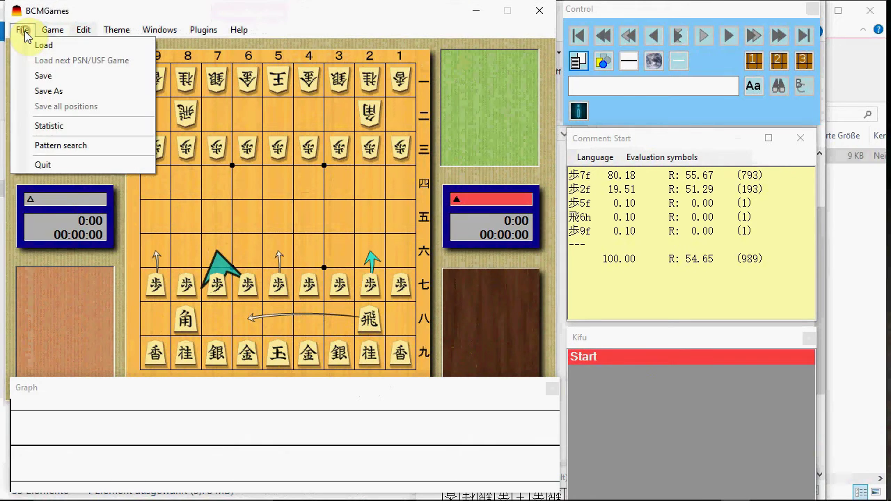
left_click(59, 46)
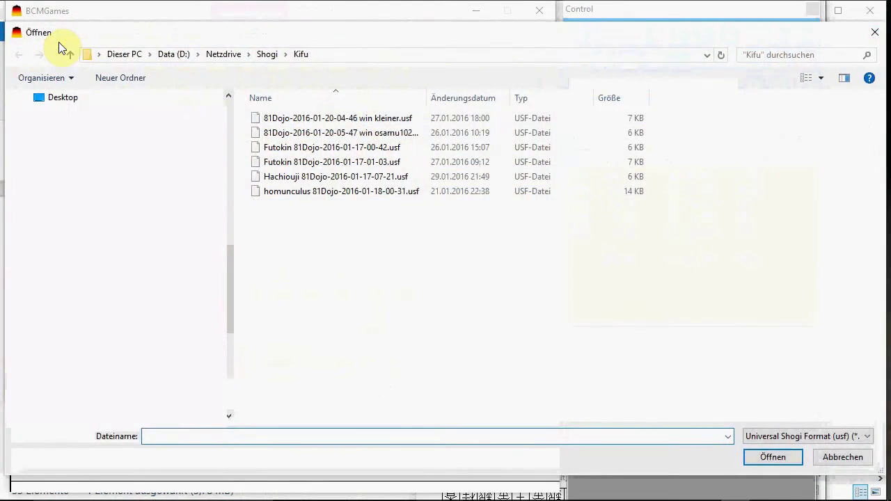
left_click(785, 436)
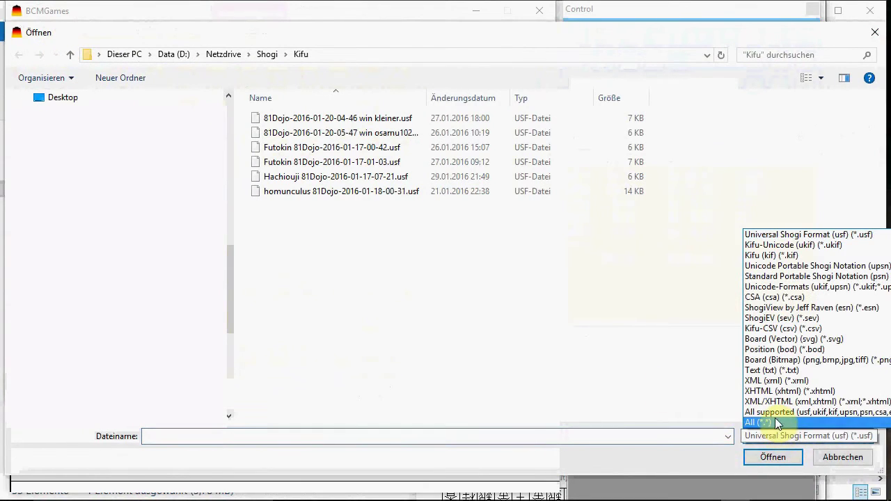
left_click(771, 421)
double_click(304, 410)
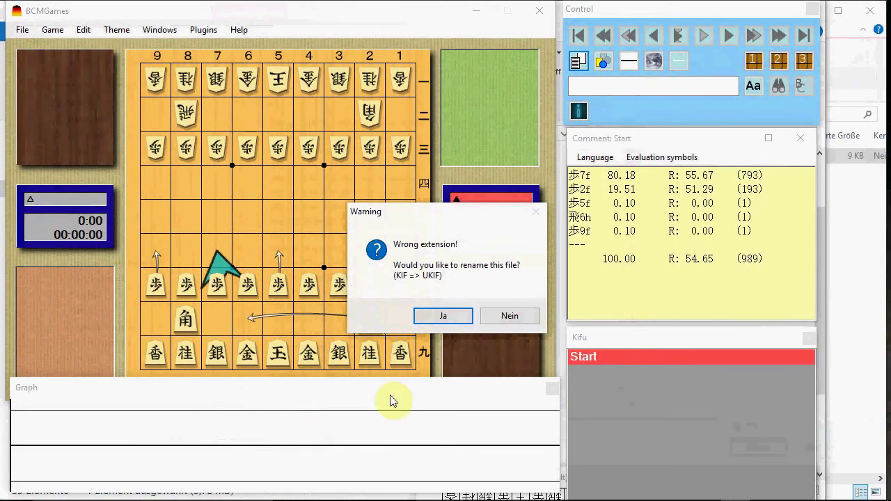
left_click(510, 315)
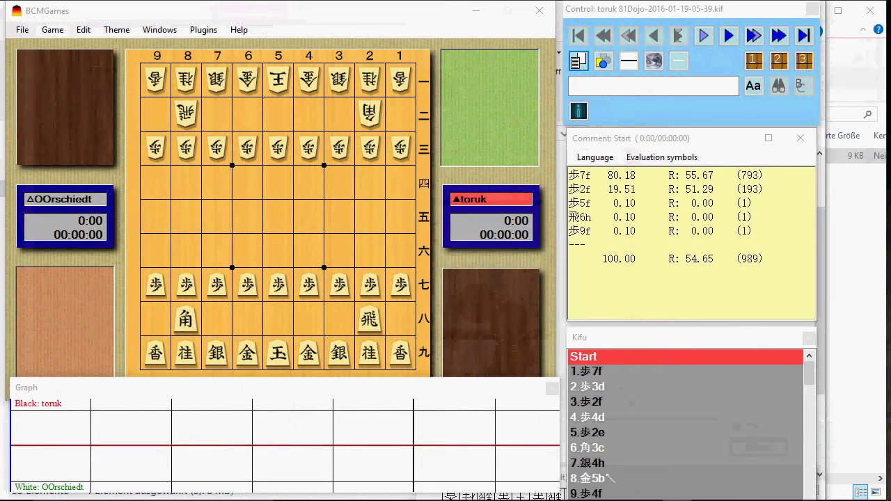
- In the playing mode settings, assign Engine 1 with Bonanza/V6.0 to both Black and White
left_click(56, 31)
left_click(83, 80)
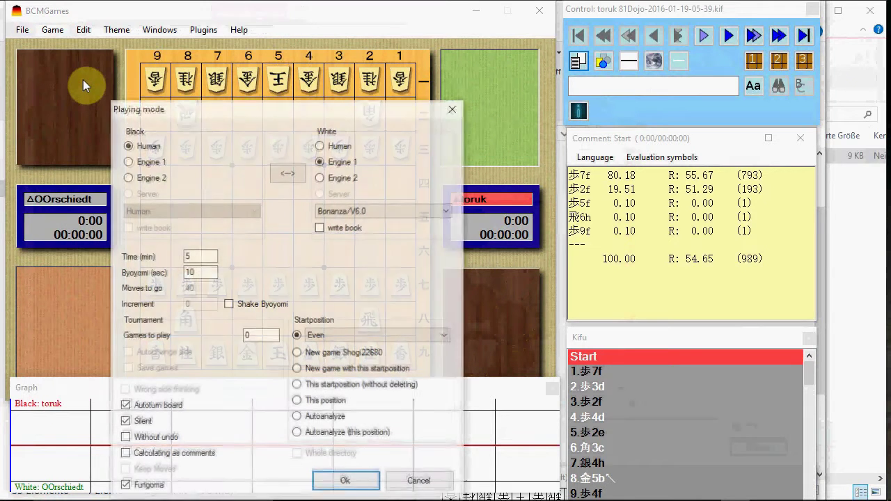
left_click(127, 161)
left_click(331, 166)
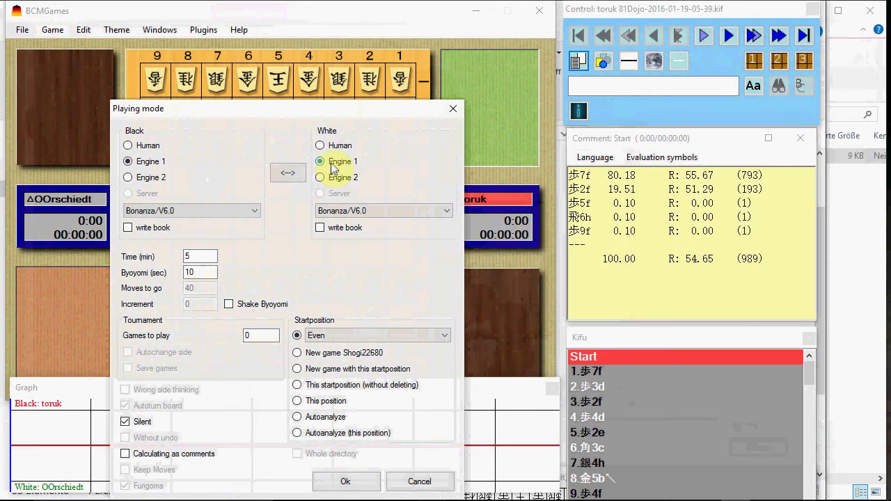
left_click(340, 211)
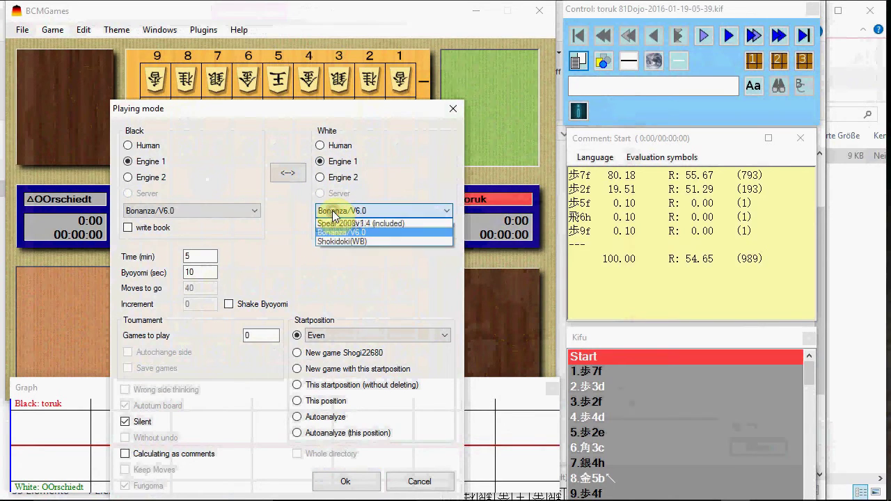
left_click(337, 233)
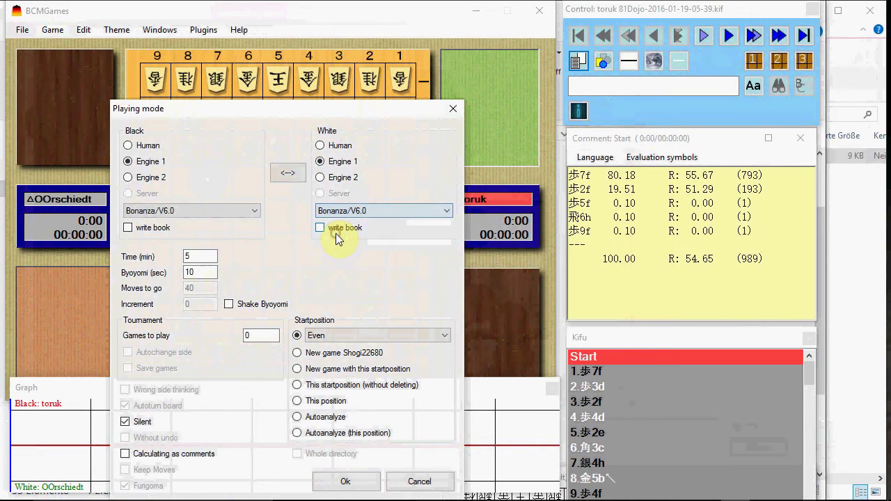
- Run Autoanalyze on the loaded game with time 0 minutes and byoyomi 10 seconds, accepting the loss of unsaved changes
left_click(298, 417)
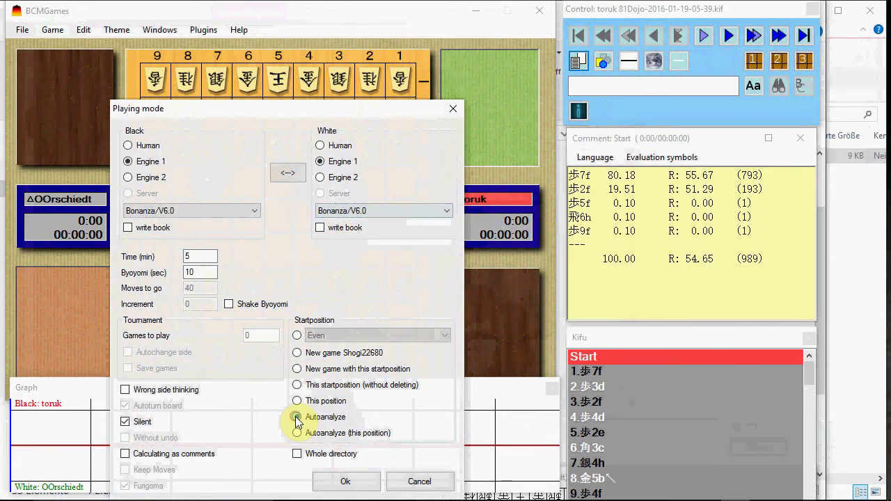
left_click(211, 273)
double_click(199, 256)
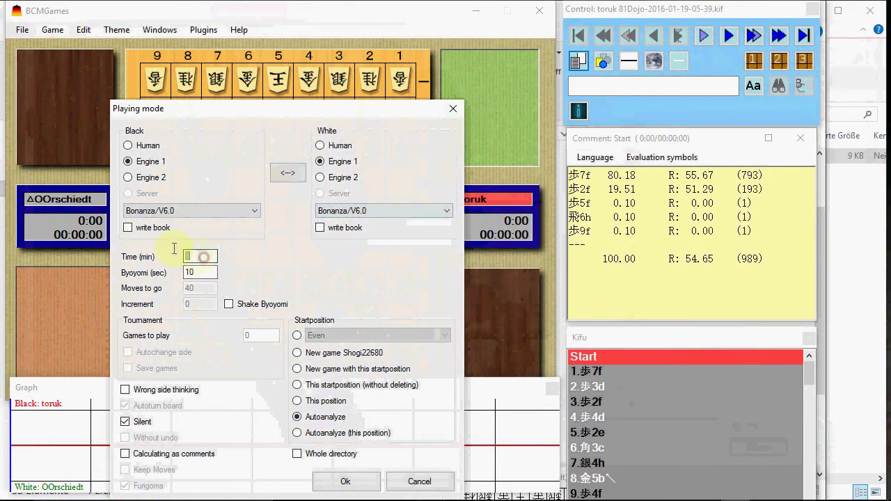
type("0")
left_click(201, 273)
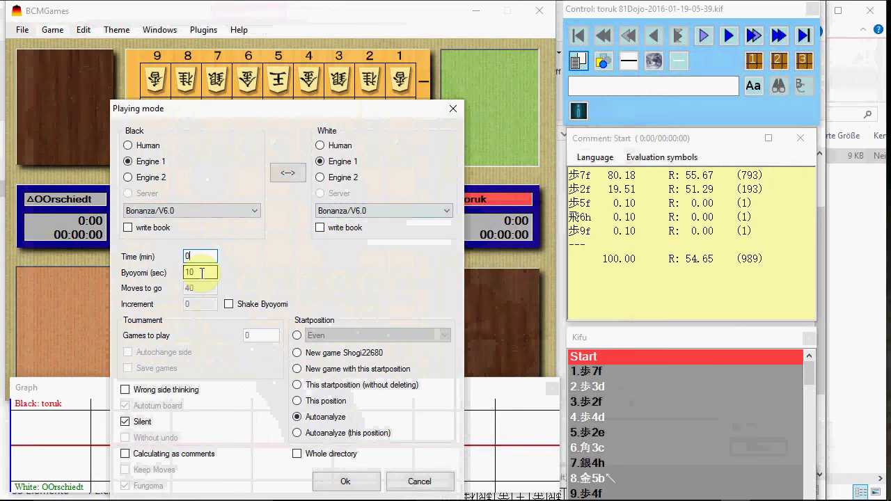
double_click(204, 273)
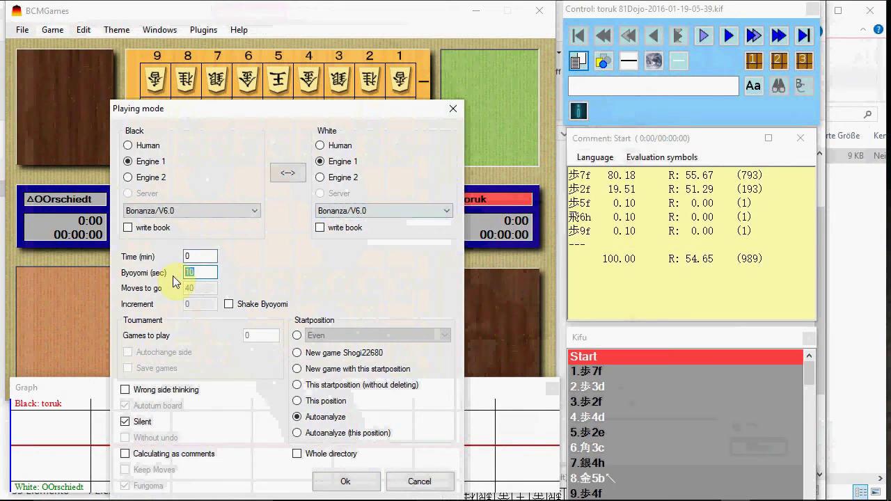
type("30")
double_click(200, 273)
type("10")
left_click(349, 481)
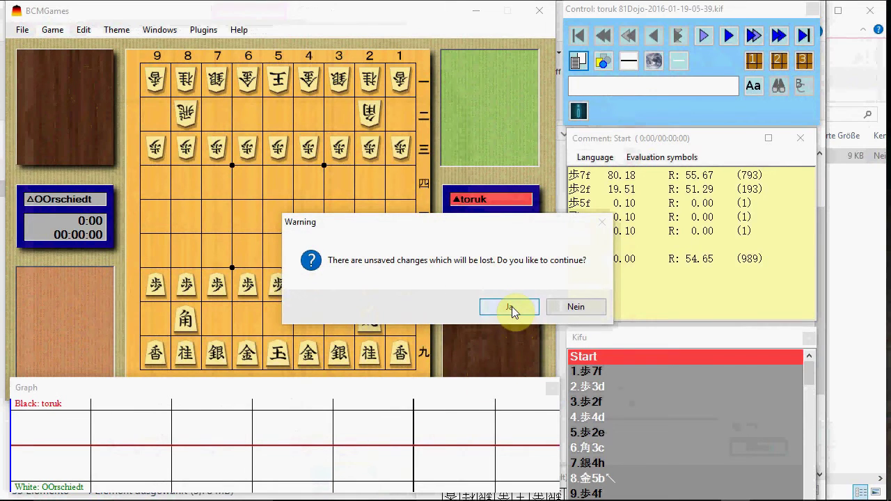
left_click(512, 306)
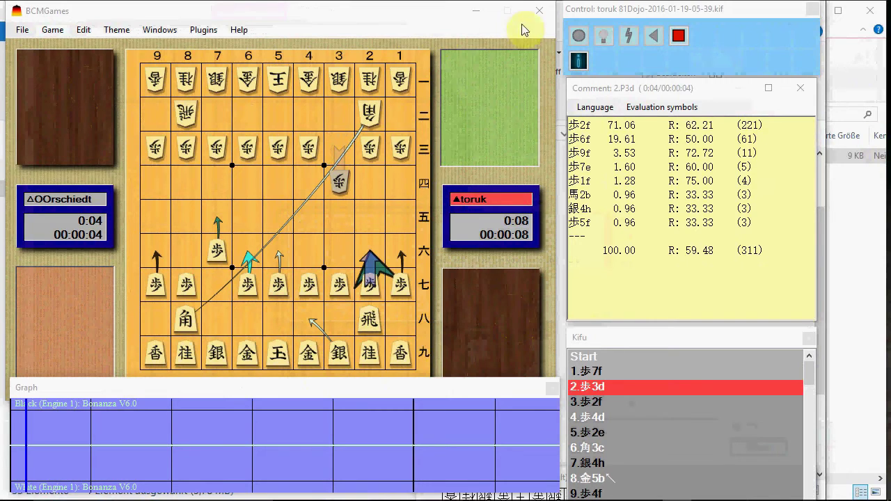
- Close BCMGames, discarding the unsaved changes, relaunch it from BCMGames.exe in the BCMGames folder, and dismiss its startup options
left_click(539, 11)
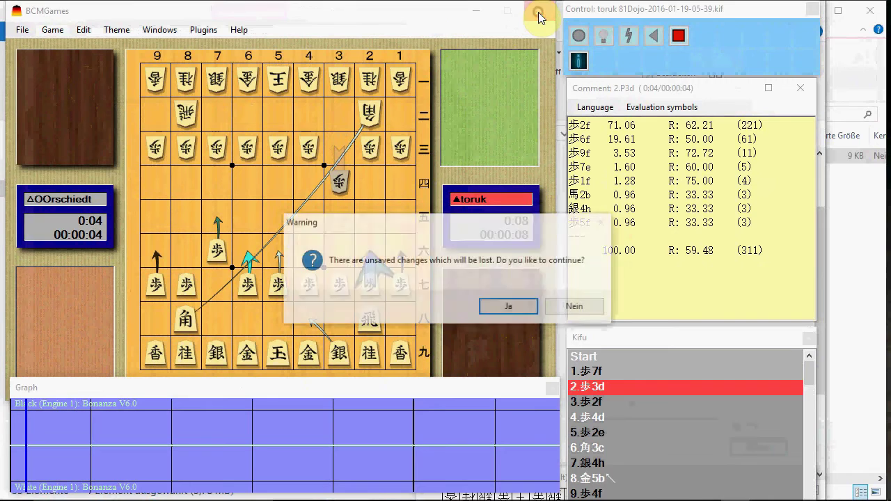
left_click(522, 307)
left_click(101, 314)
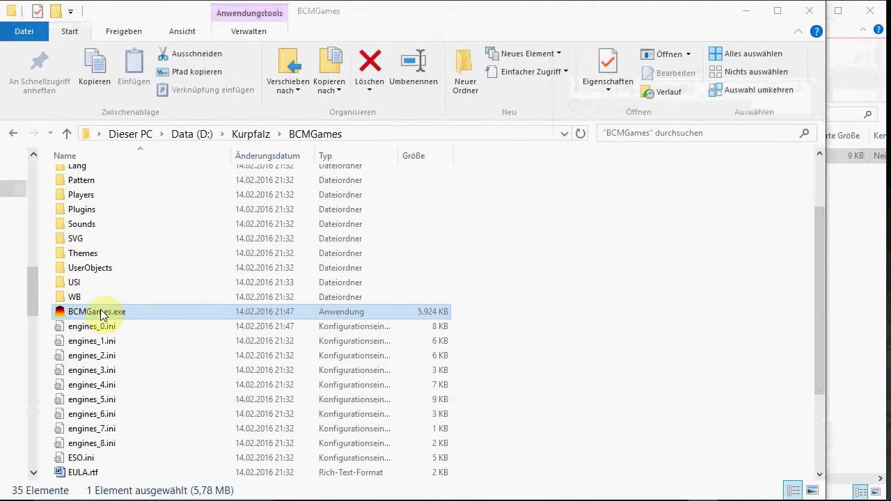
double_click(101, 312)
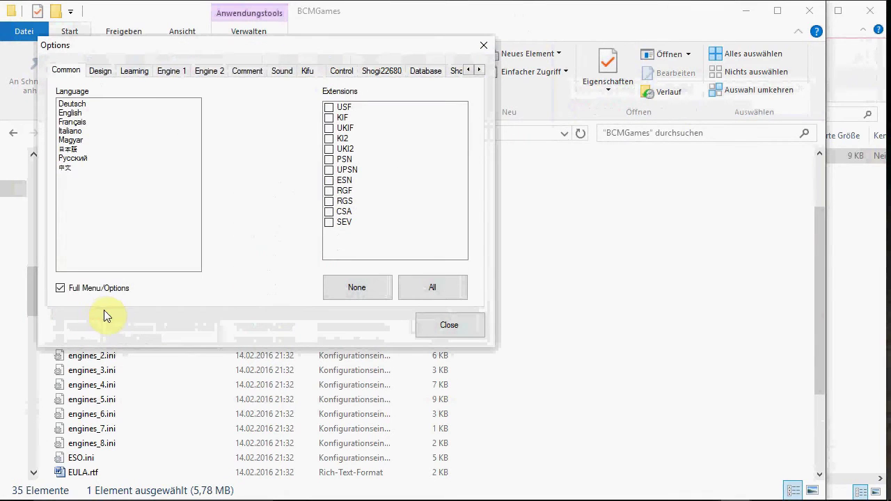
left_click(443, 325)
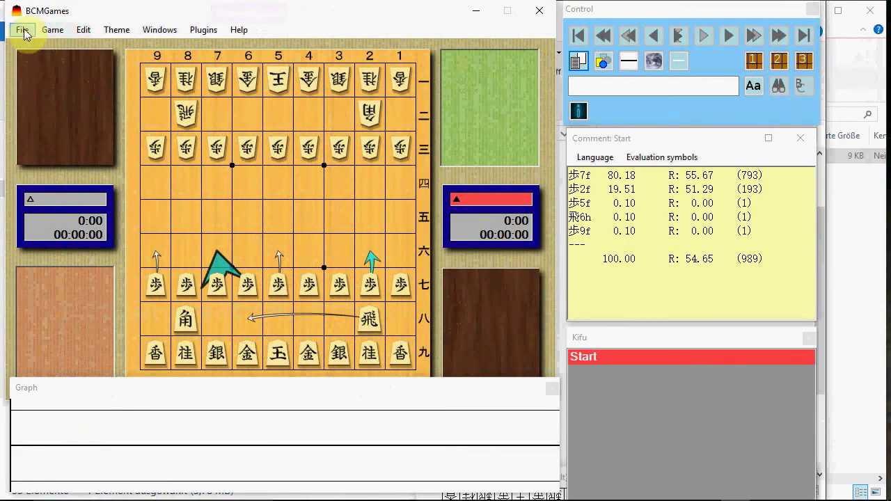
left_click(22, 30)
left_click(36, 42)
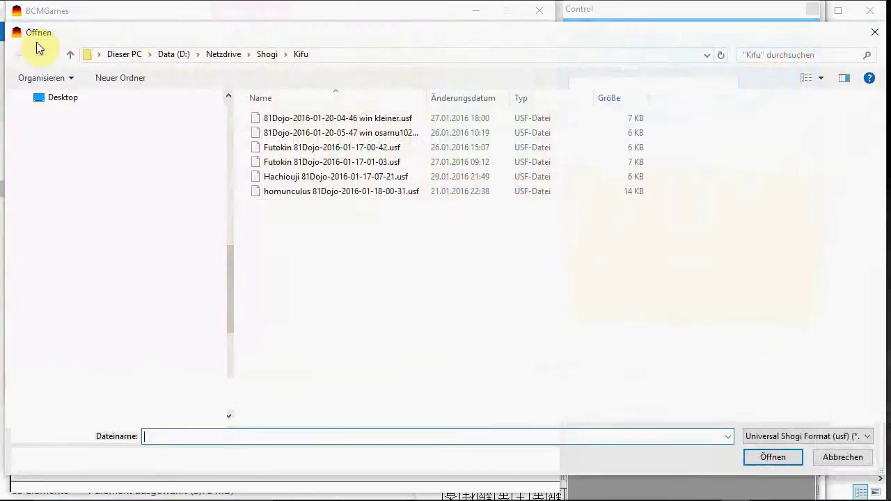
left_click(821, 438)
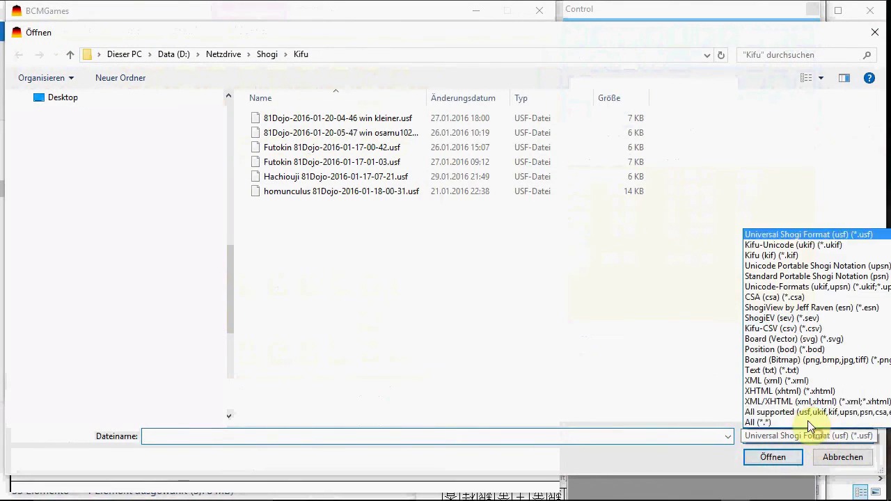
left_click(799, 422)
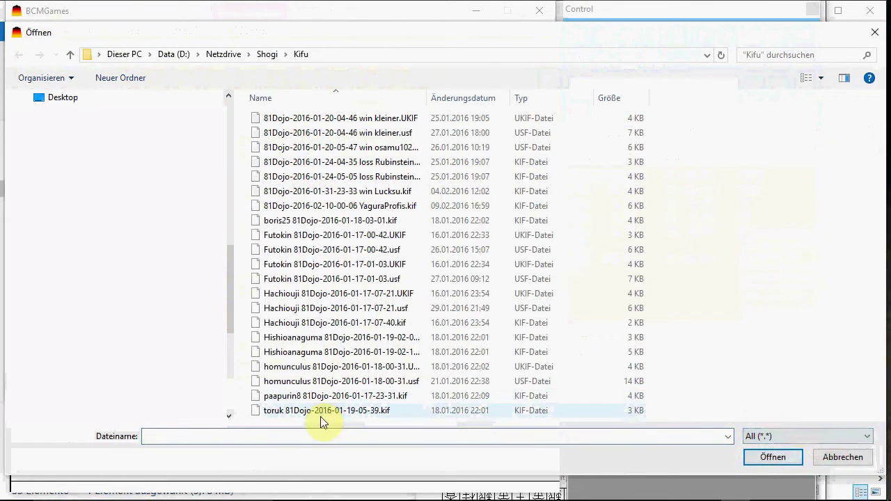
double_click(321, 412)
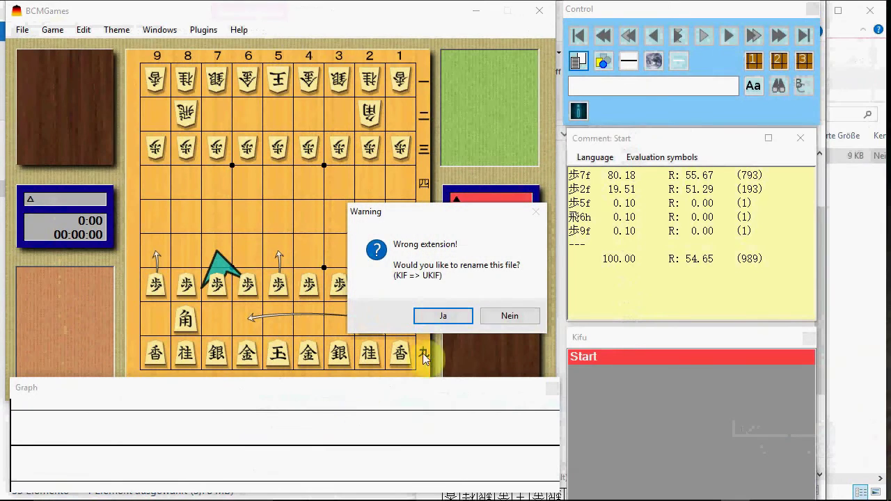
left_click(503, 312)
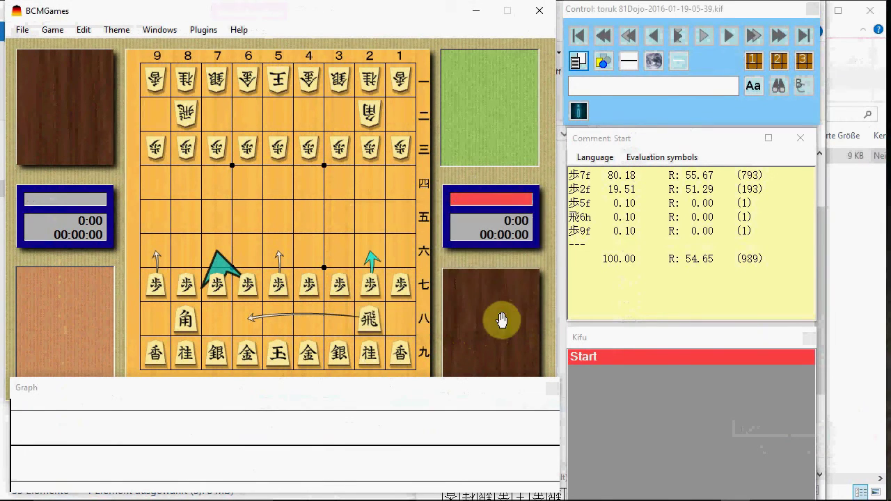
- Start Autoanalyze on the reloaded game with the existing playing mode settings, accepting the loss of unsaved changes
left_click(53, 30)
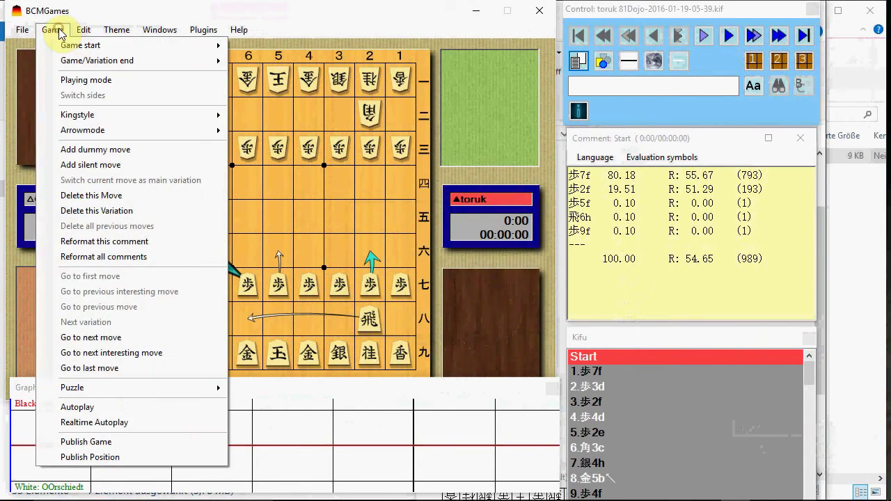
left_click(97, 81)
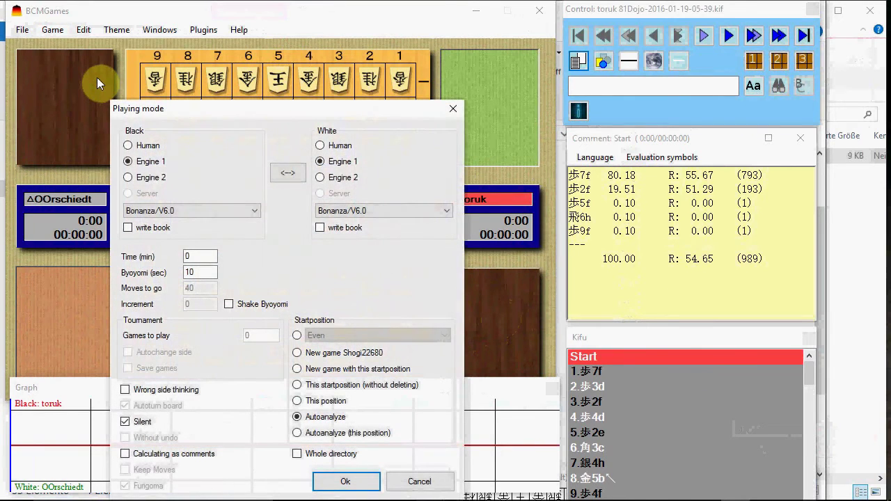
left_click(338, 480)
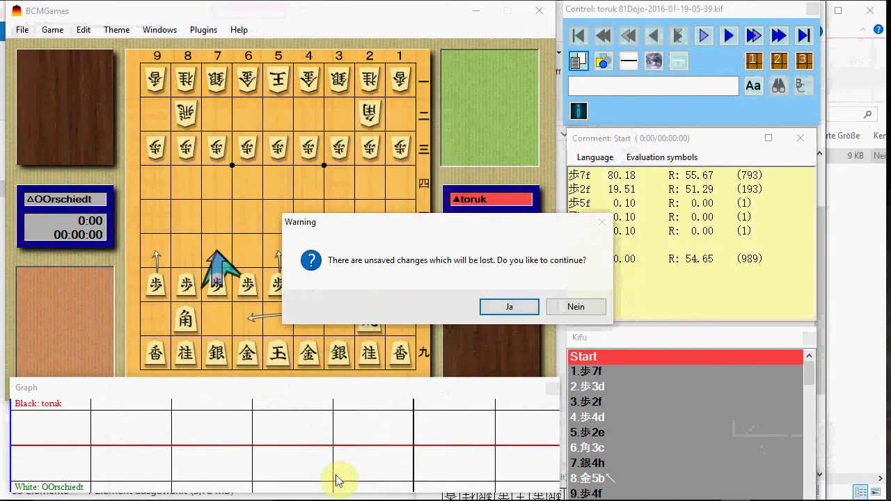
left_click(532, 310)
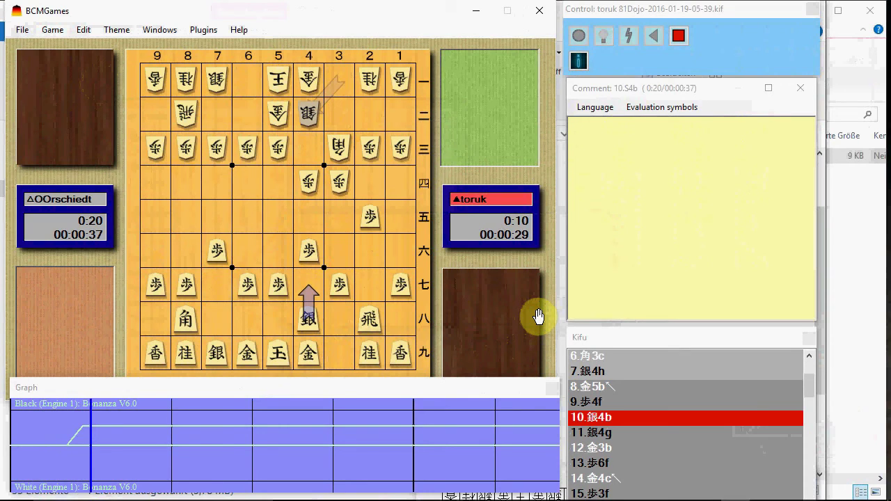
left_click(582, 310)
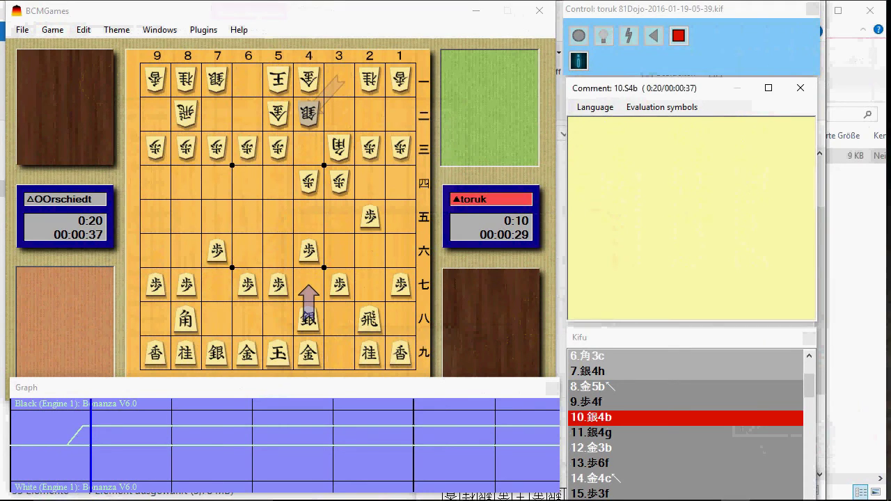